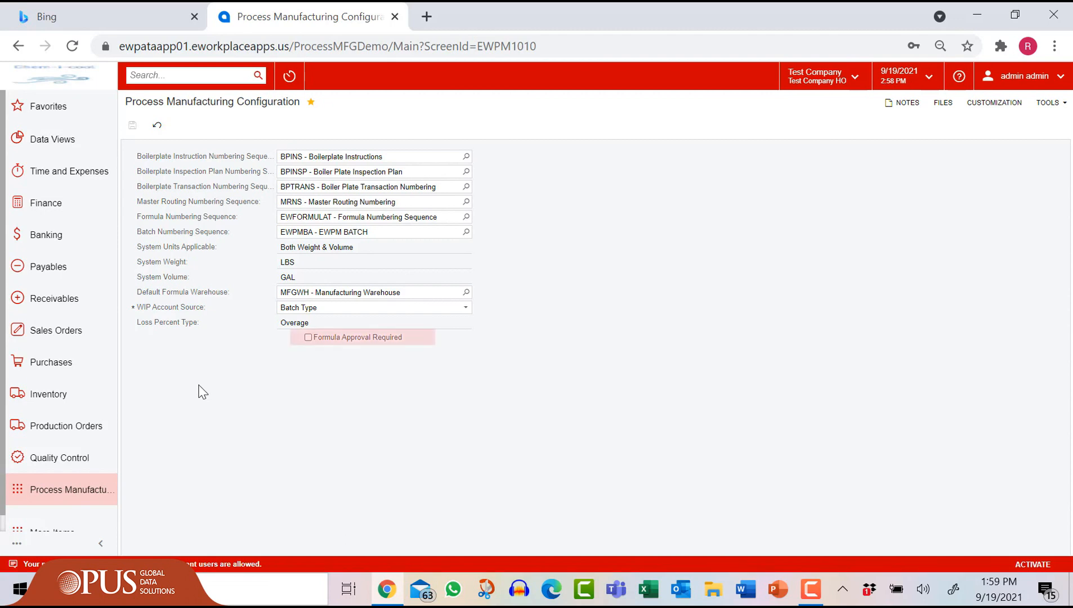
Step: Open the Unit of Conversion table listing UOM factors such as BBL to GAL at 31
left_click(72, 489)
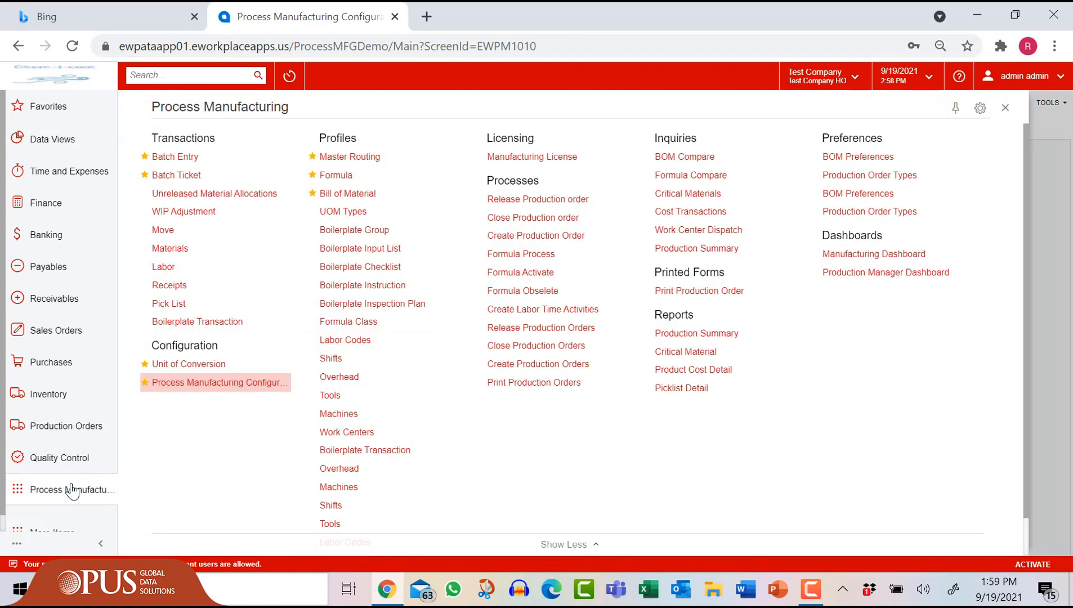
left_click(198, 364)
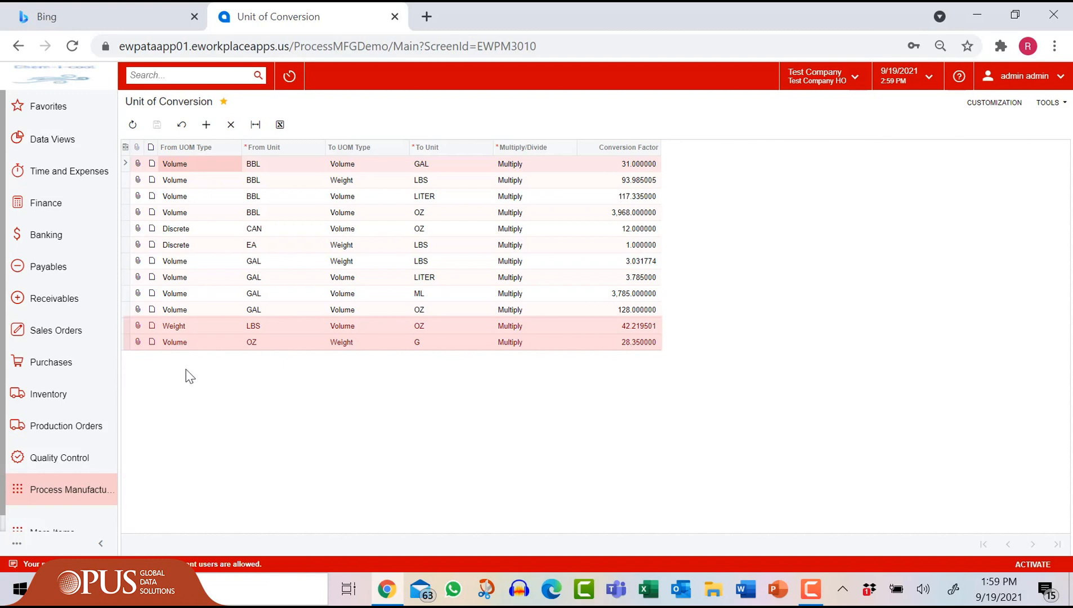
left_click(54, 394)
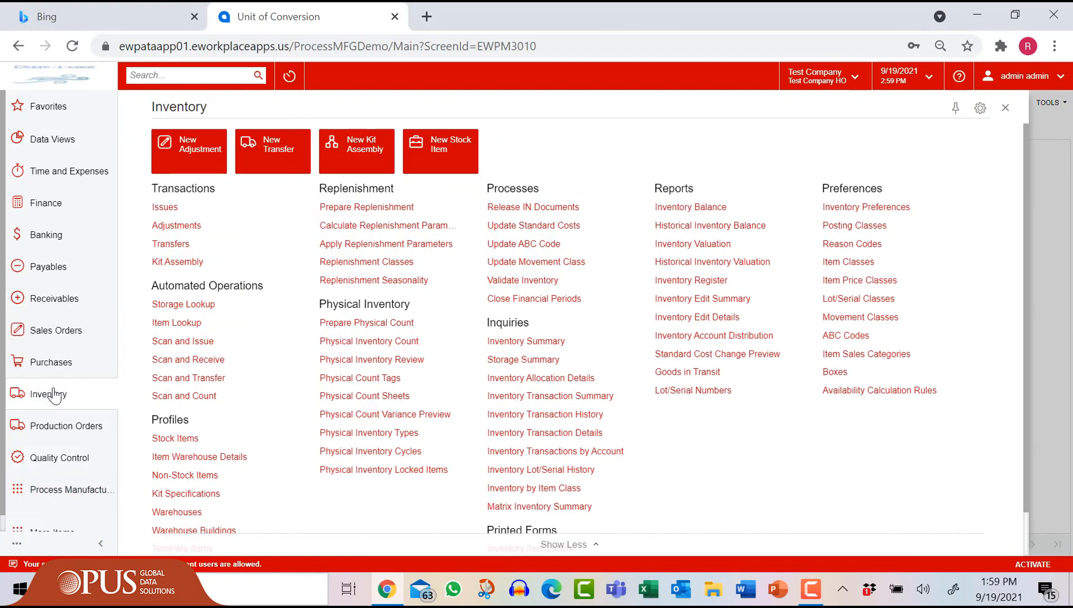
Step: Open stock item RM001 and show its Process Manufacturing tab with density and GAL→KG 3.79
left_click(166, 438)
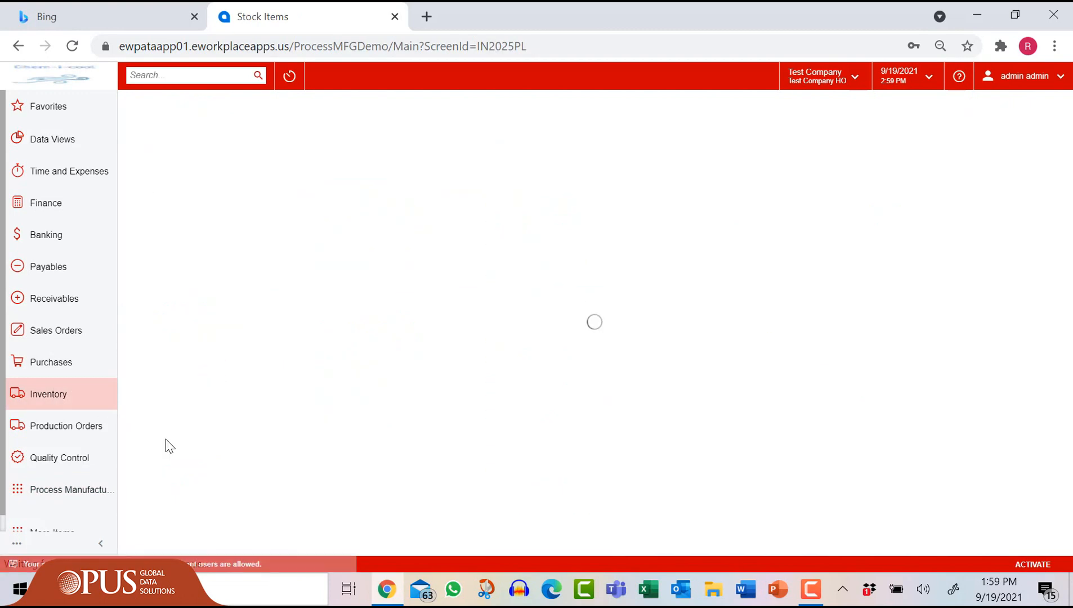
type("RM001")
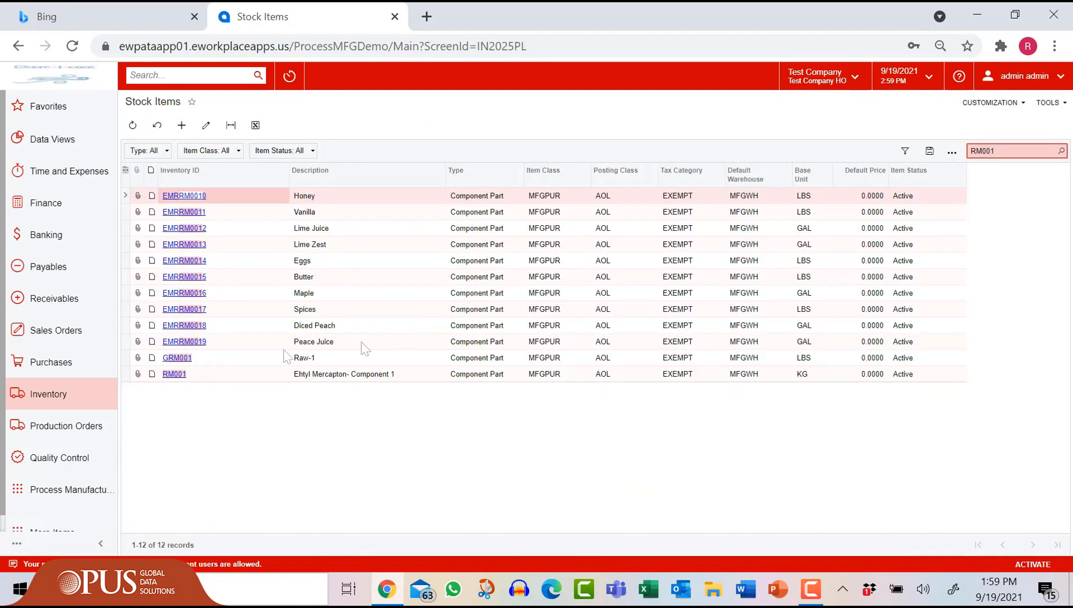
left_click(168, 375)
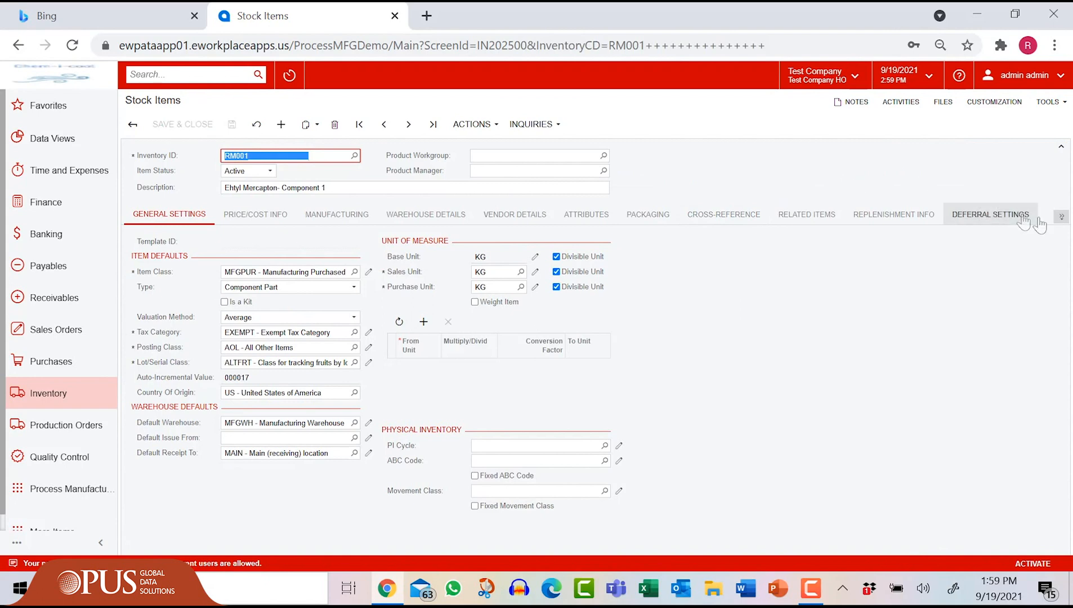
left_click(1061, 219)
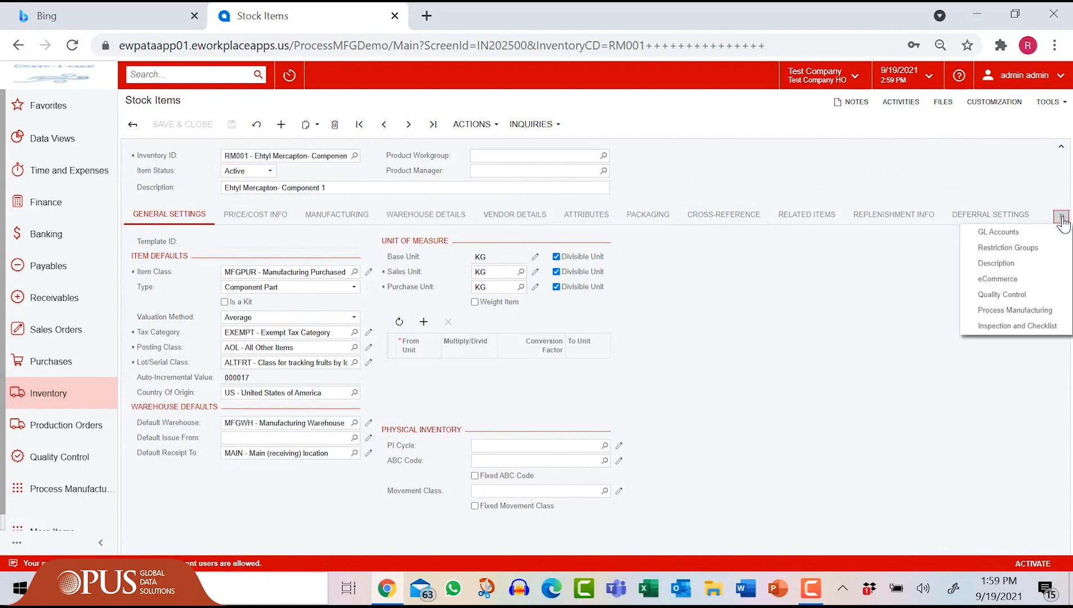
left_click(1043, 310)
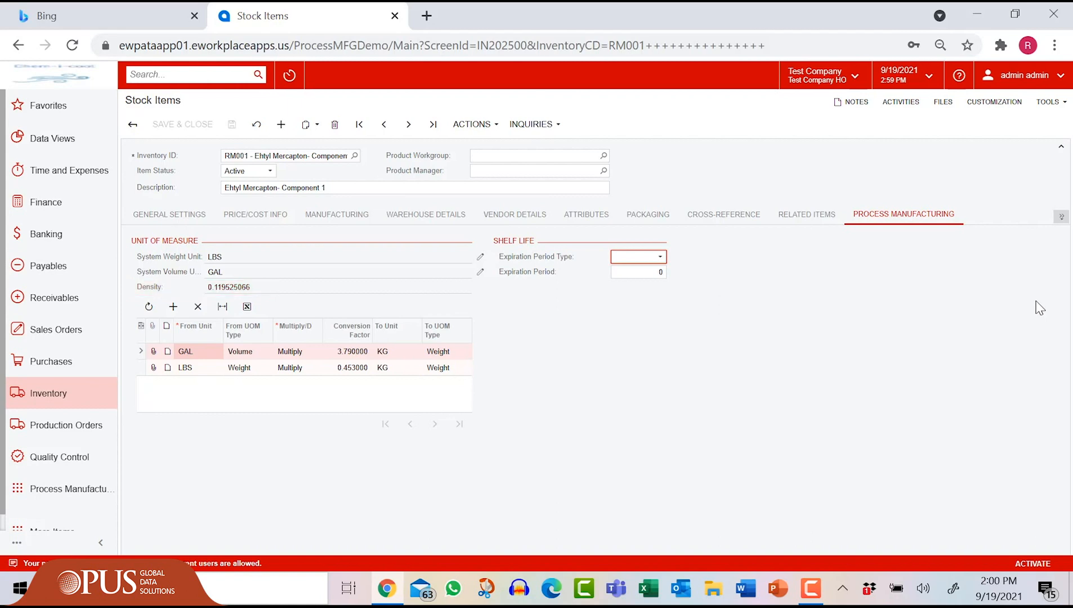
Step: Open formula NEWREFGAS revision A with its Stirring, Pressure Heating, Pressure Cooling and Cure steps
left_click(72, 490)
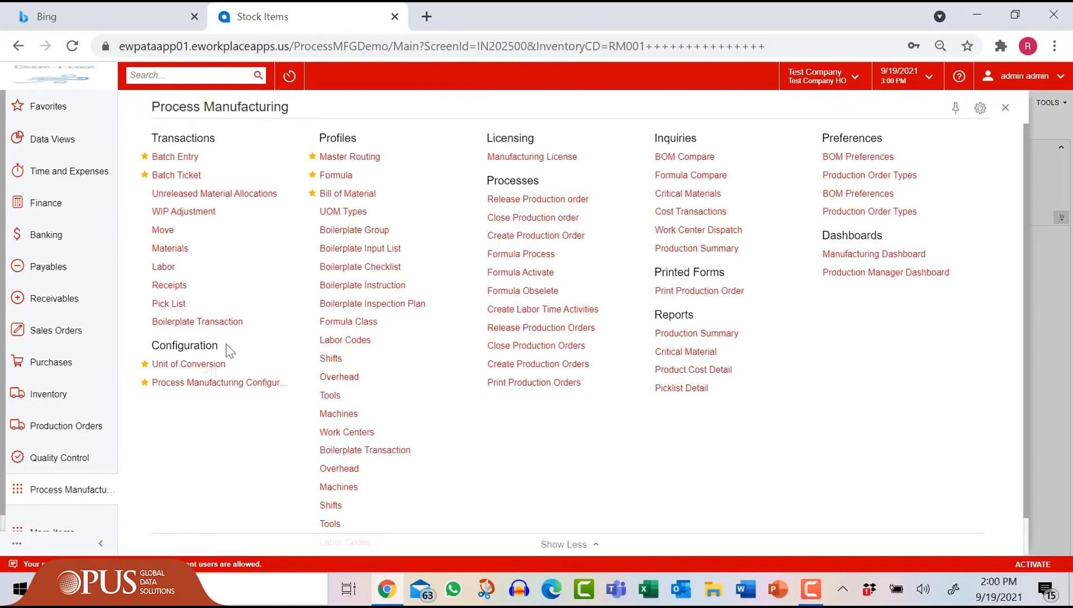
left_click(343, 174)
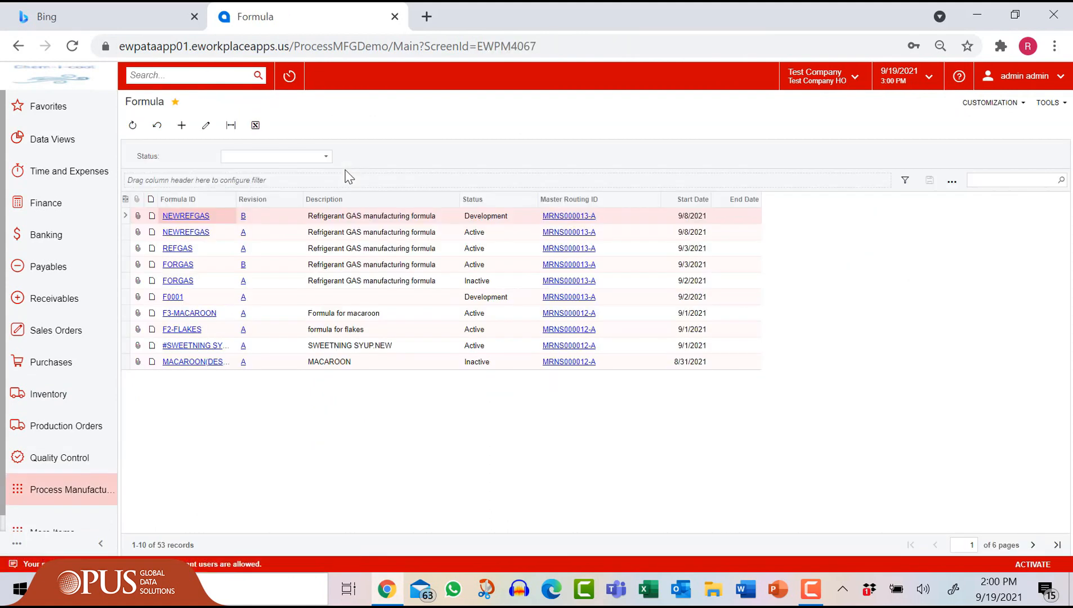
left_click(197, 233)
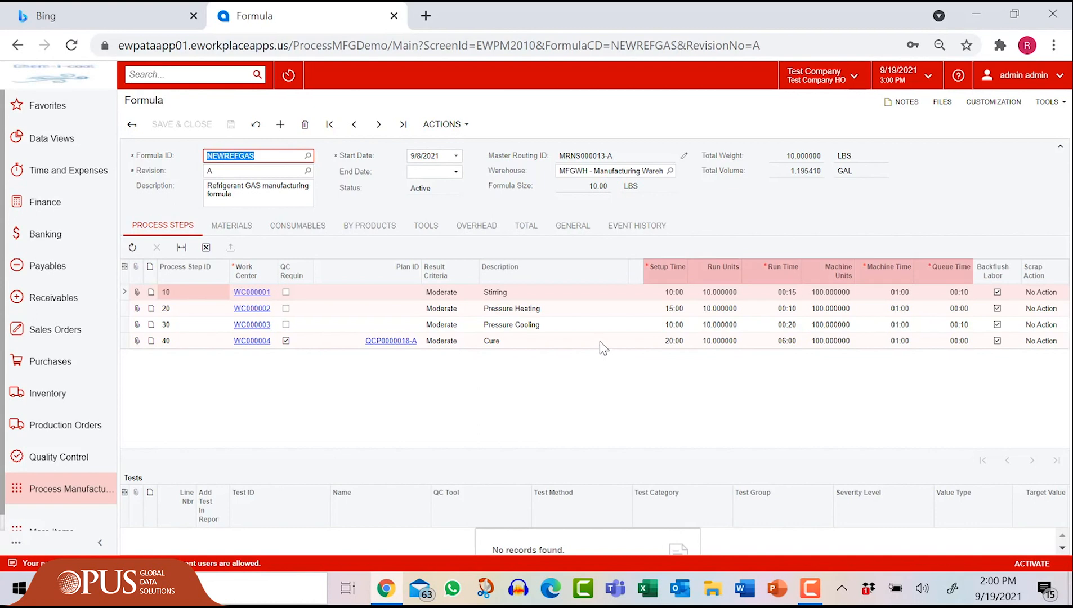
Step: Check the Odor QC test on Cure step 40, then view materials RM001–RM005
left_click(600, 342)
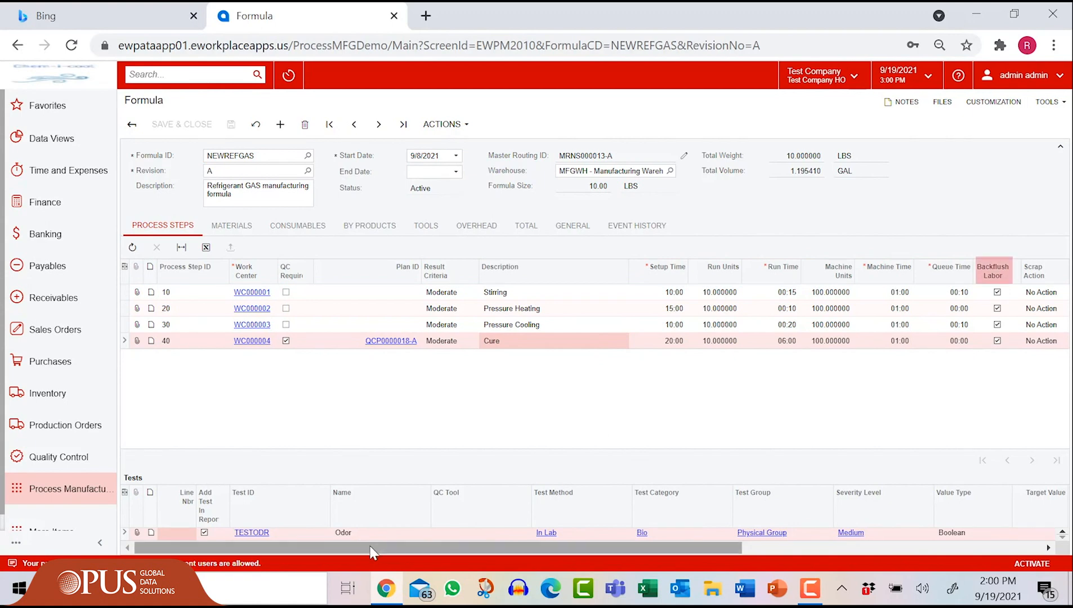
left_click_drag(369, 546, 919, 566)
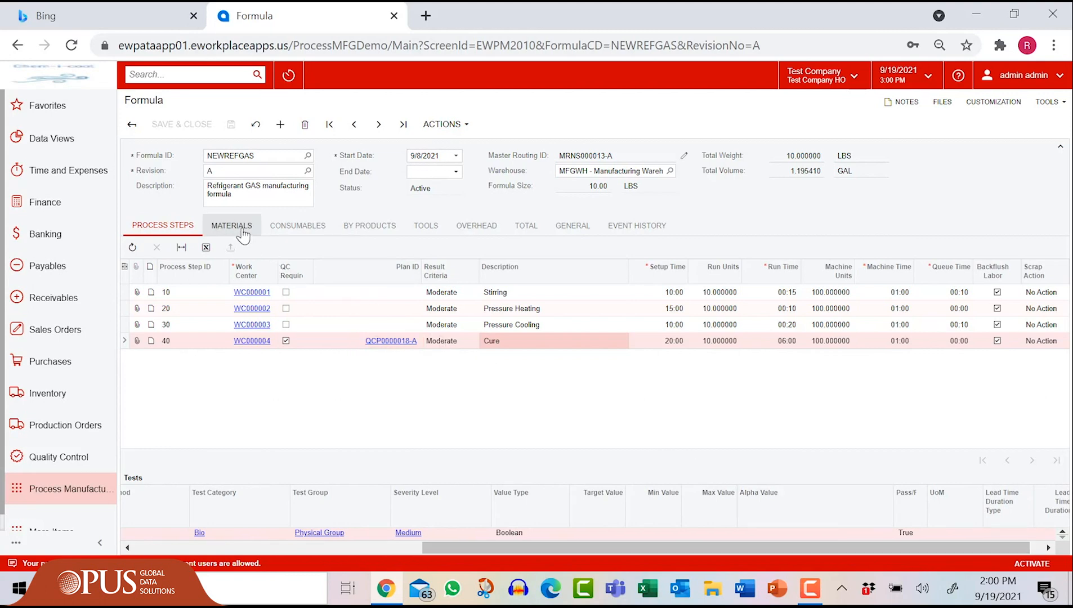
left_click(243, 235)
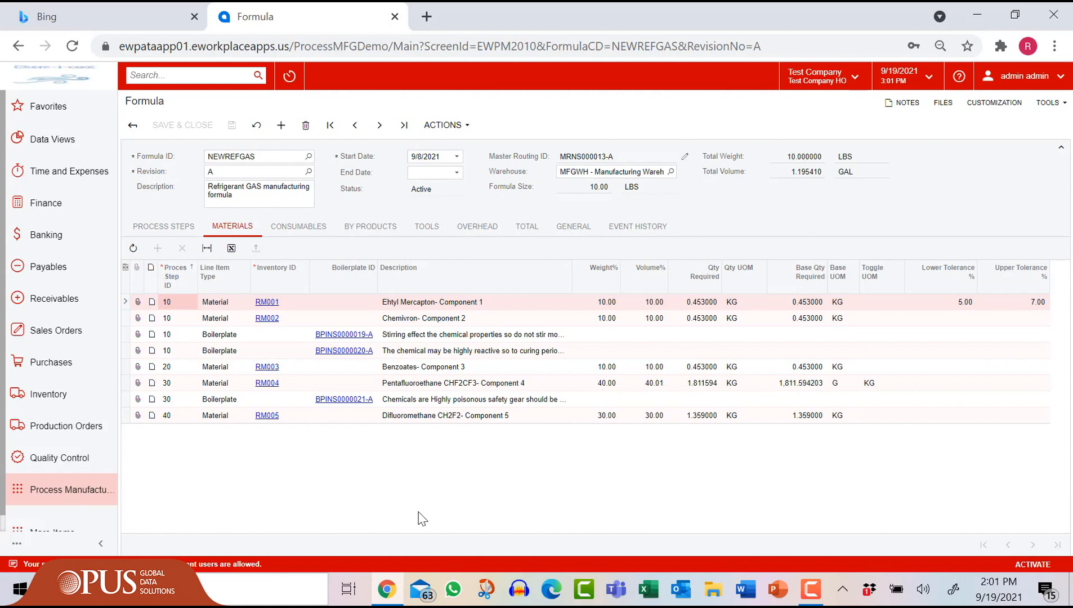
Step: Step through NEWREFGAS's consumables, by-products and totals, ending on its D→V→A event history
left_click(298, 234)
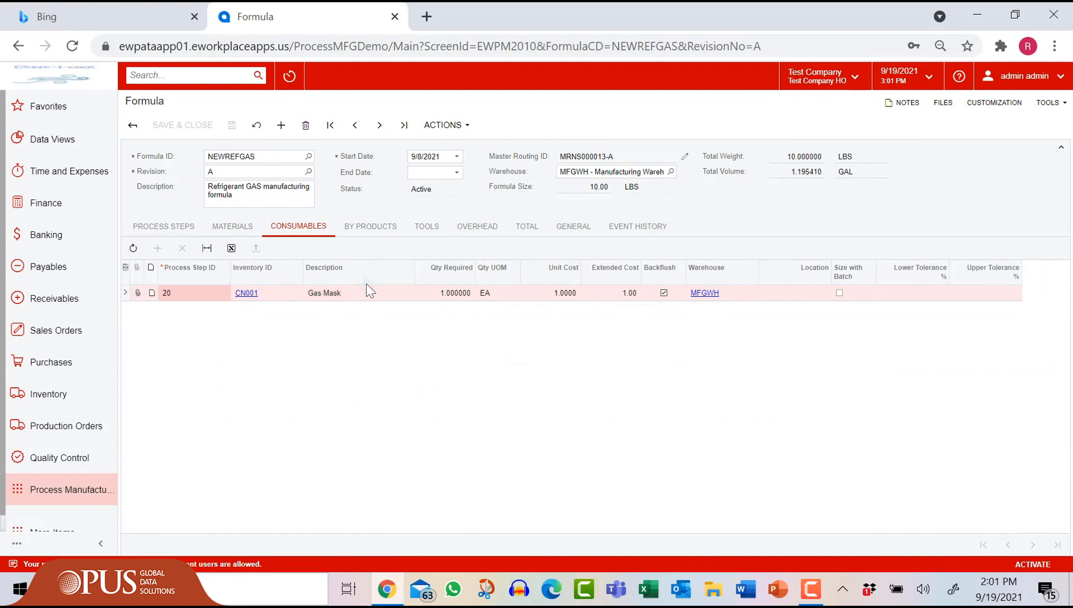
left_click(372, 228)
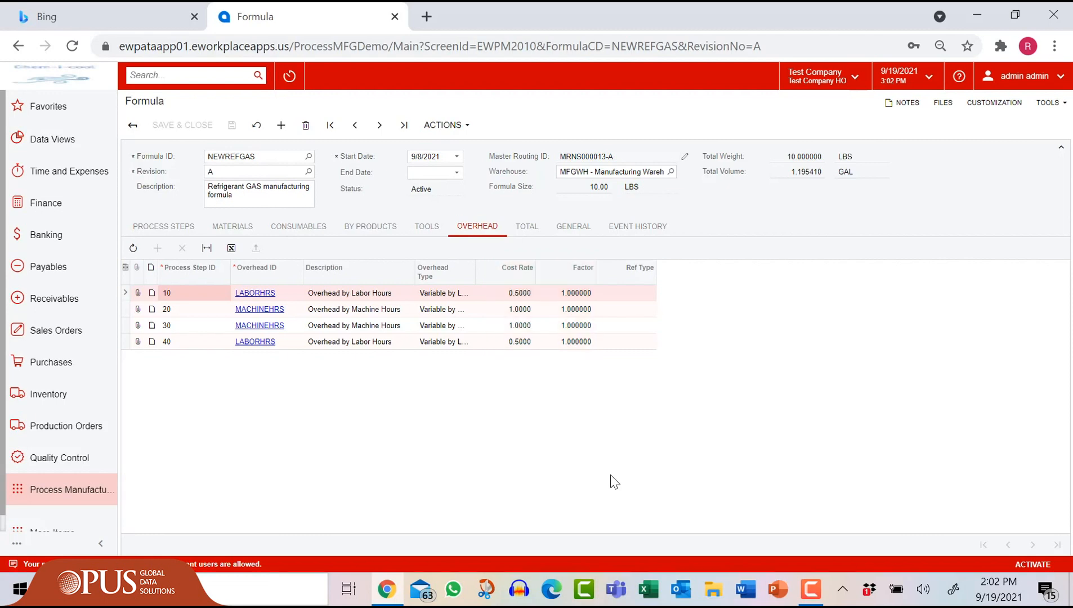
left_click(527, 227)
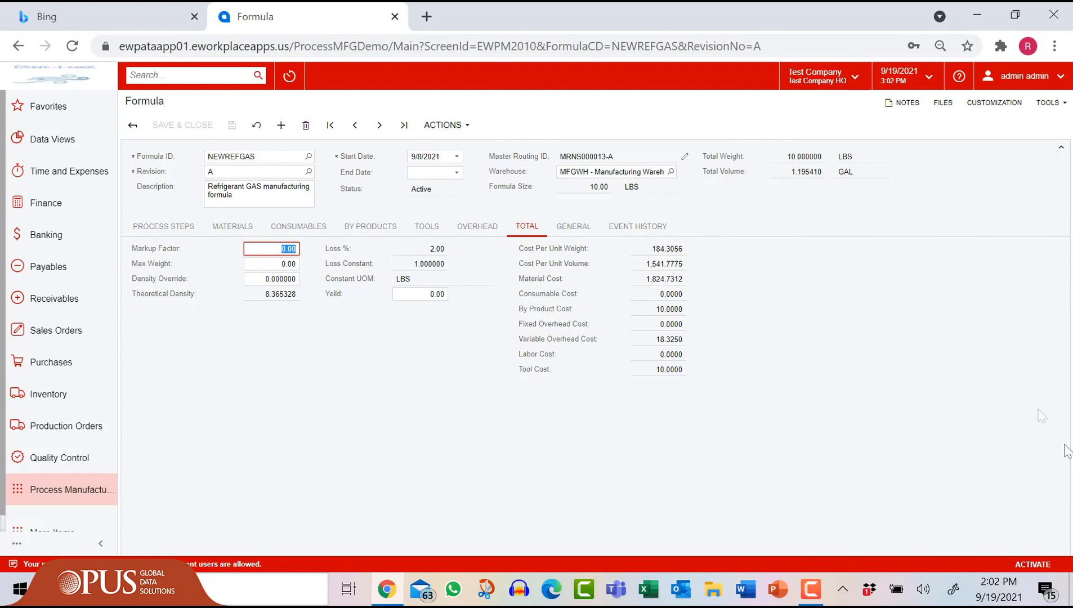
left_click(651, 226)
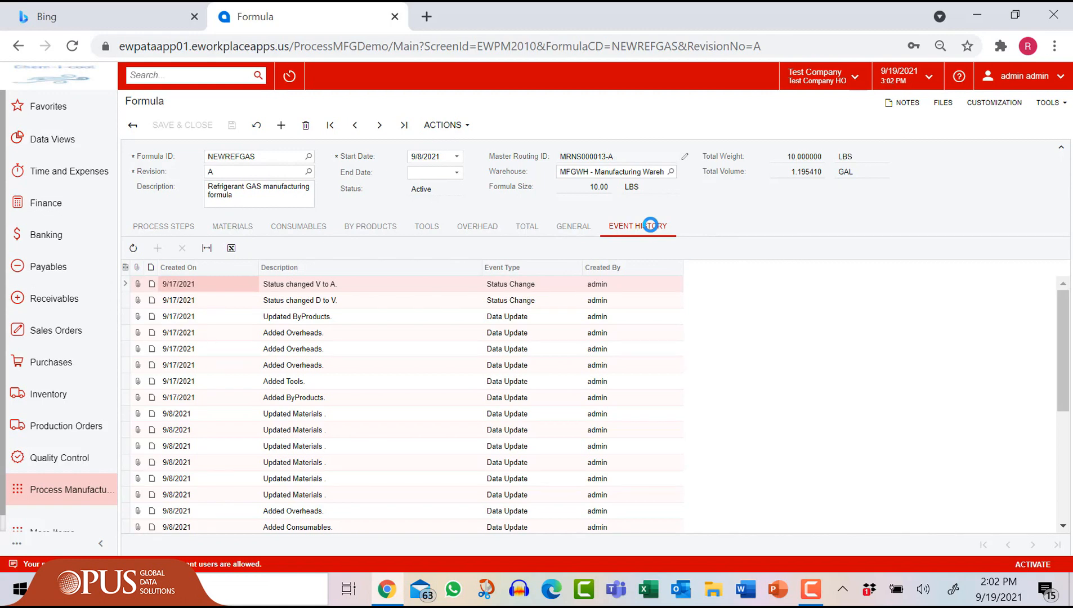
Step: Open bill of material BOM000130 for the 20LB Gas Tank
left_click(62, 491)
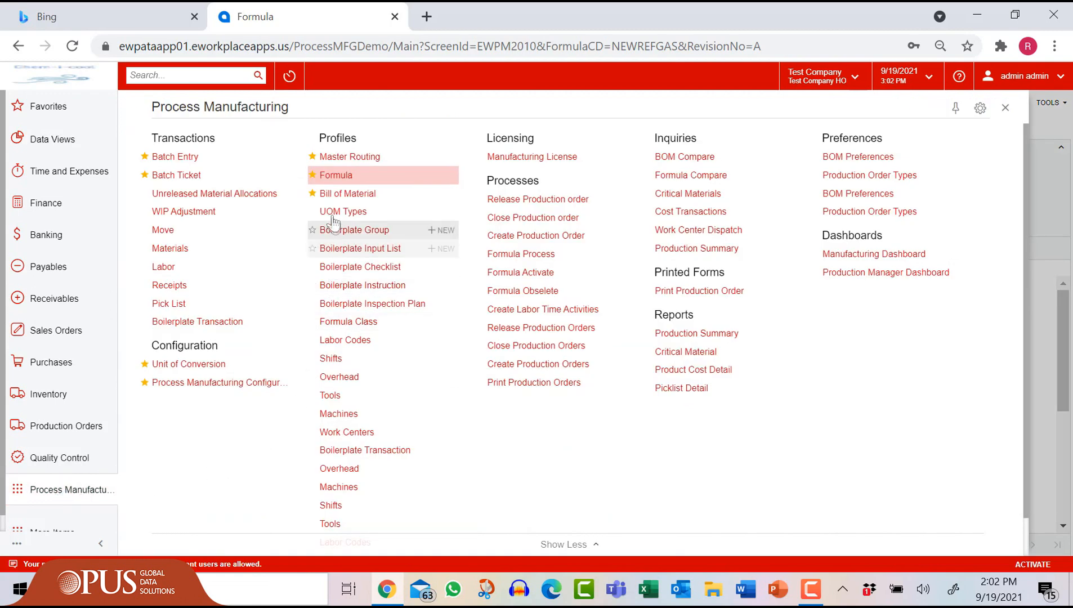
left_click(340, 194)
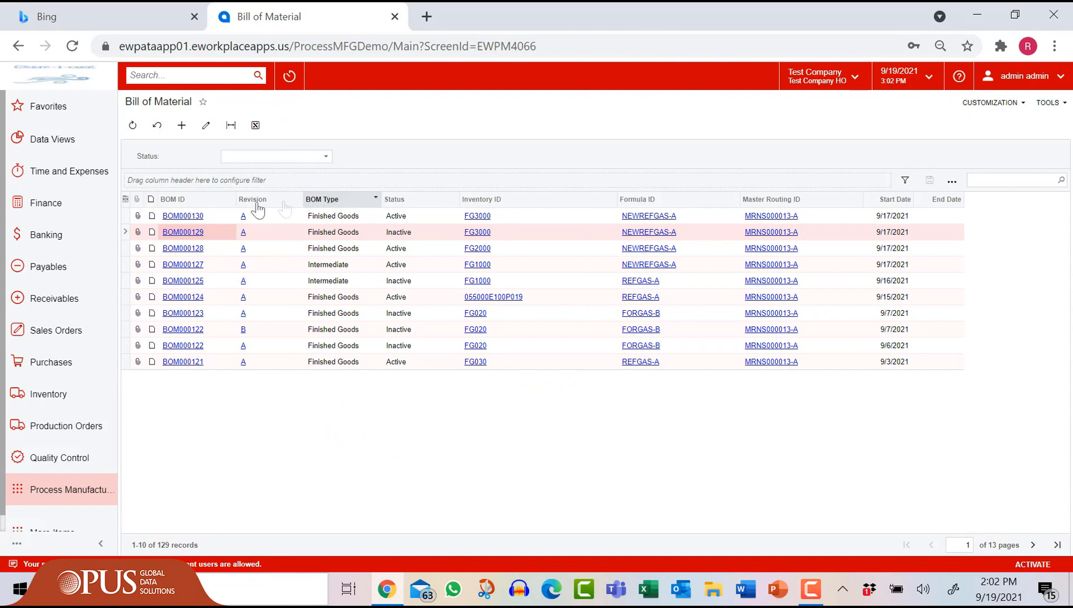
left_click(181, 219)
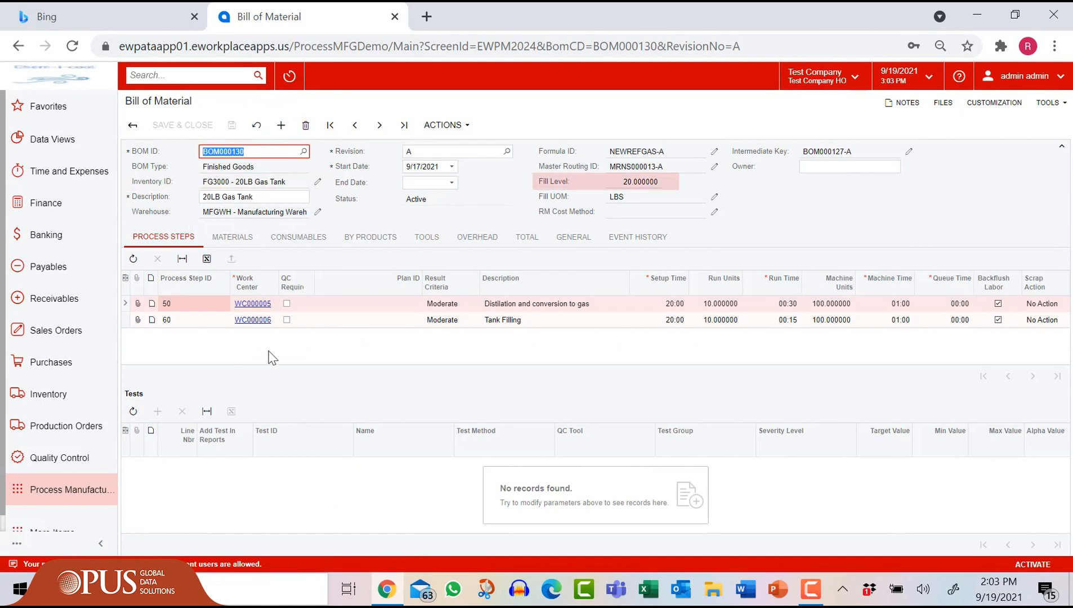
Step: Review the BOM's materials, consumables, by-products, tools and overhead, then compare totals 125.0000 vs 111.3373
left_click(243, 241)
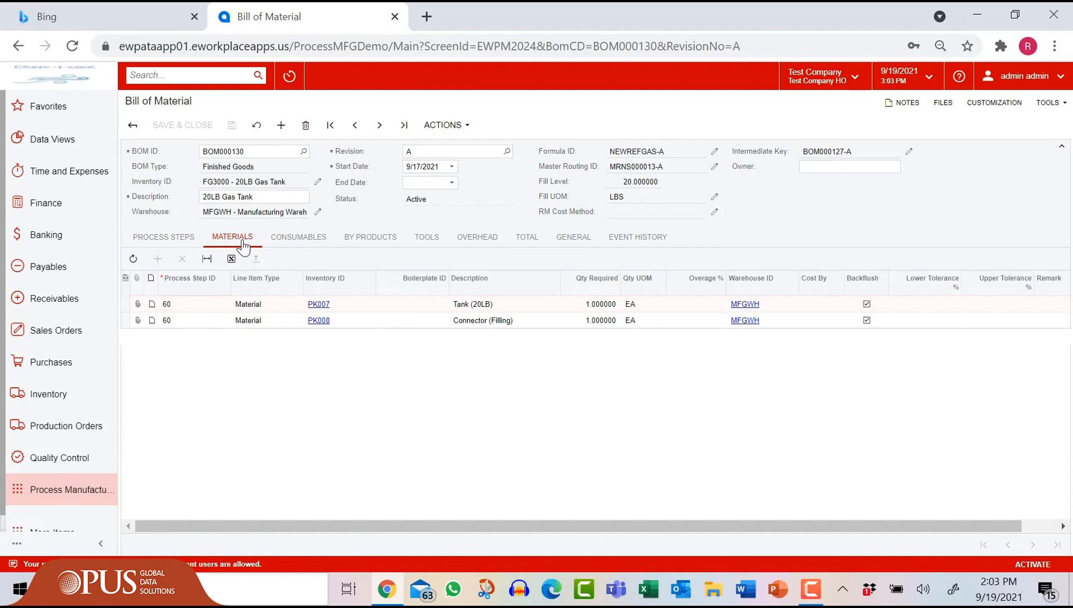
left_click(307, 239)
left_click(375, 239)
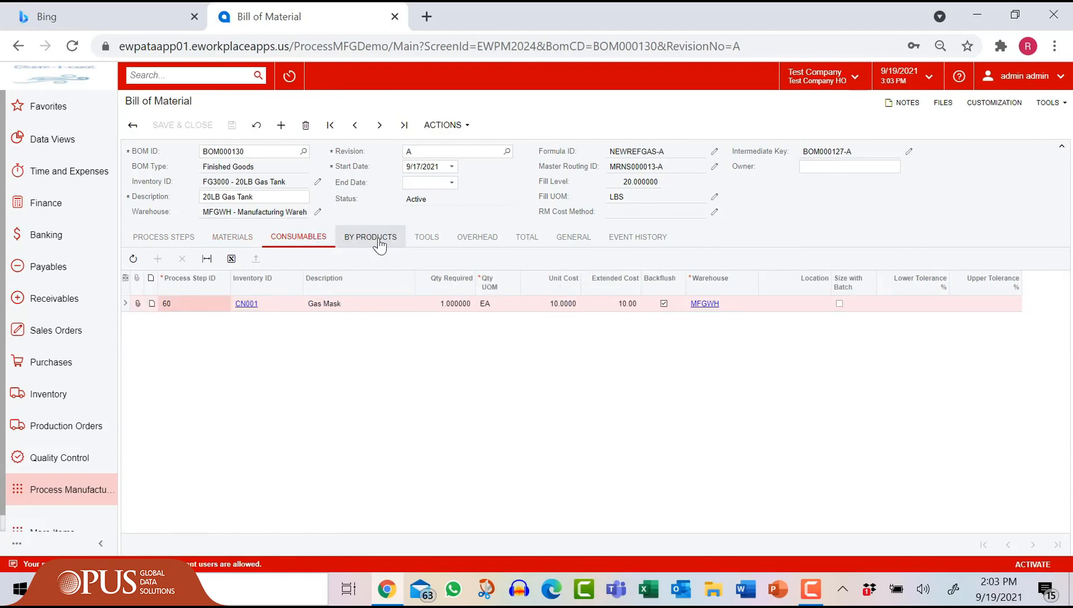
left_click(426, 239)
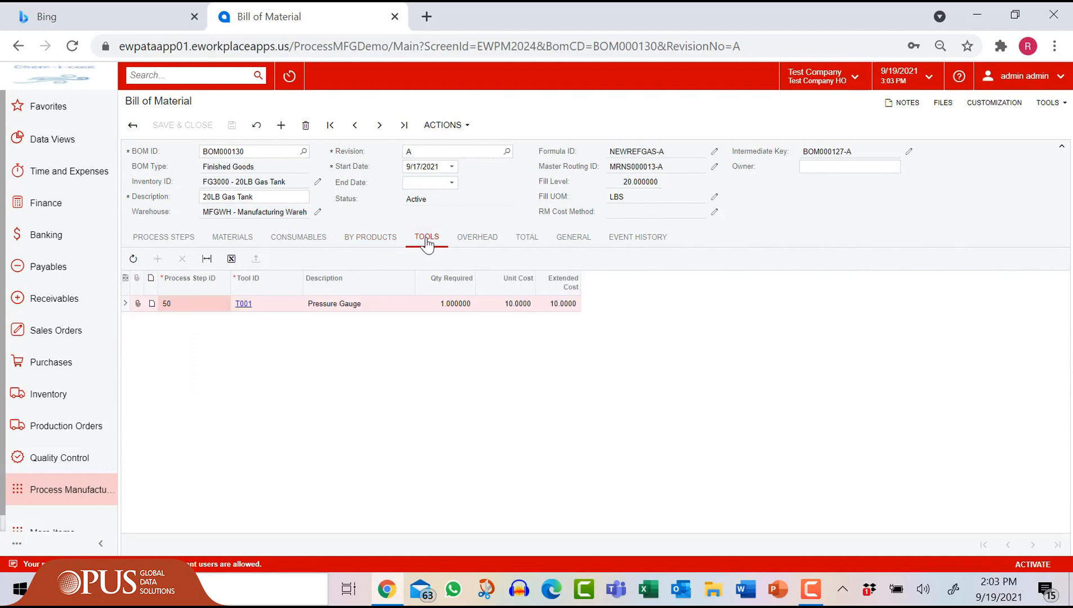
left_click(482, 239)
left_click(523, 236)
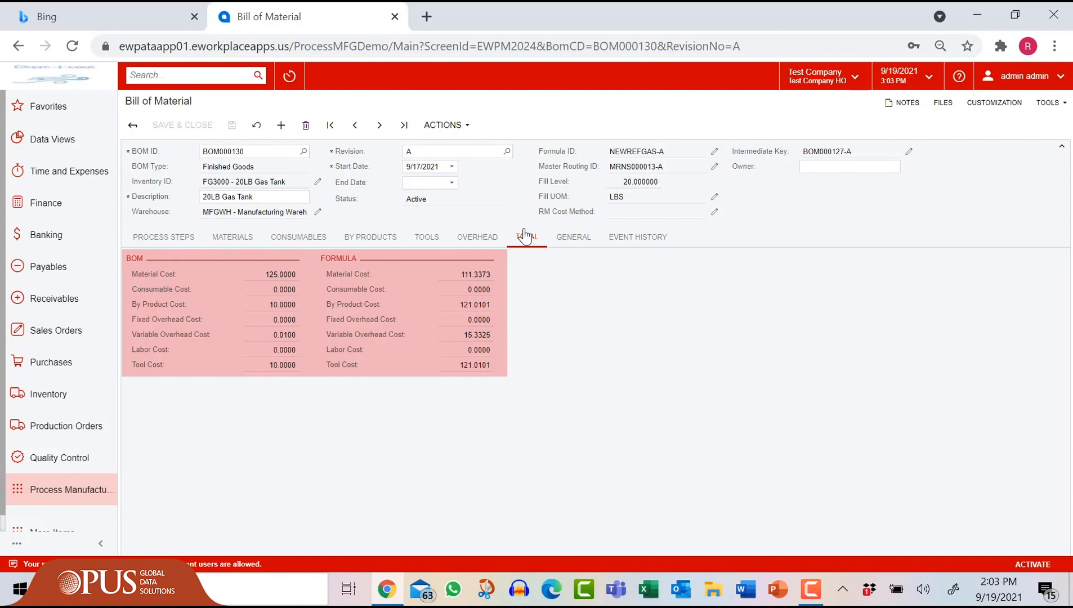
Step: Add a new Batch Entry and set its batch type to MX (Mix Type)
left_click(65, 490)
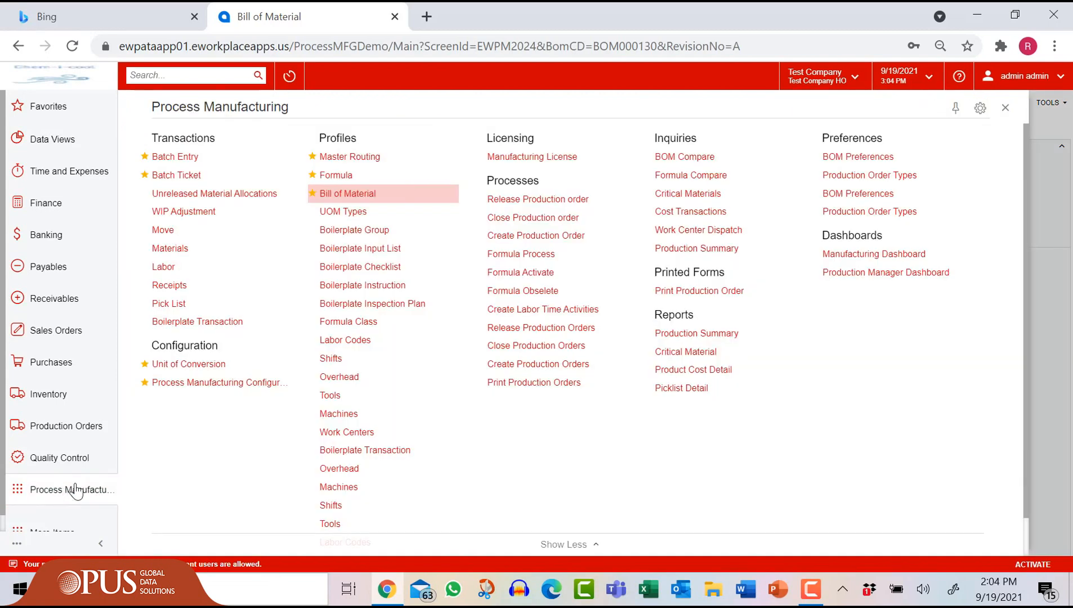
left_click(192, 158)
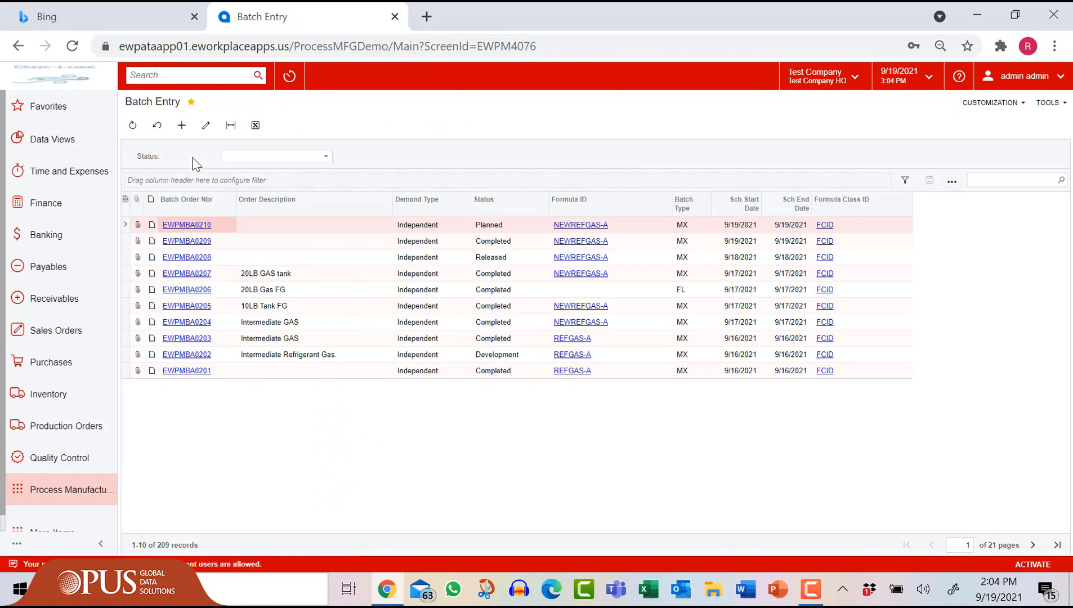
left_click(181, 125)
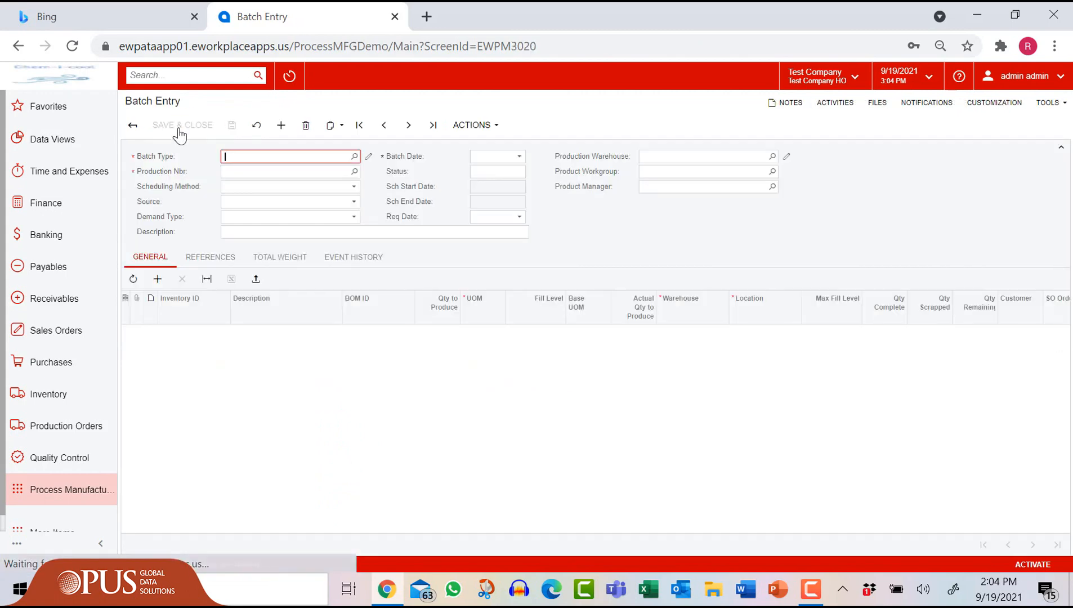
left_click(354, 157)
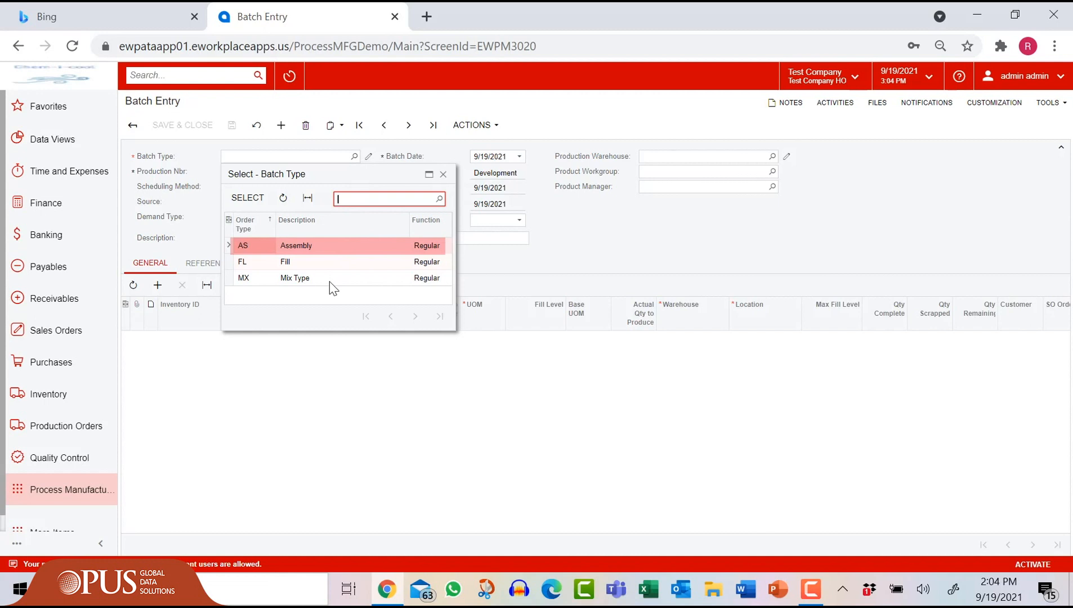
key("Down")
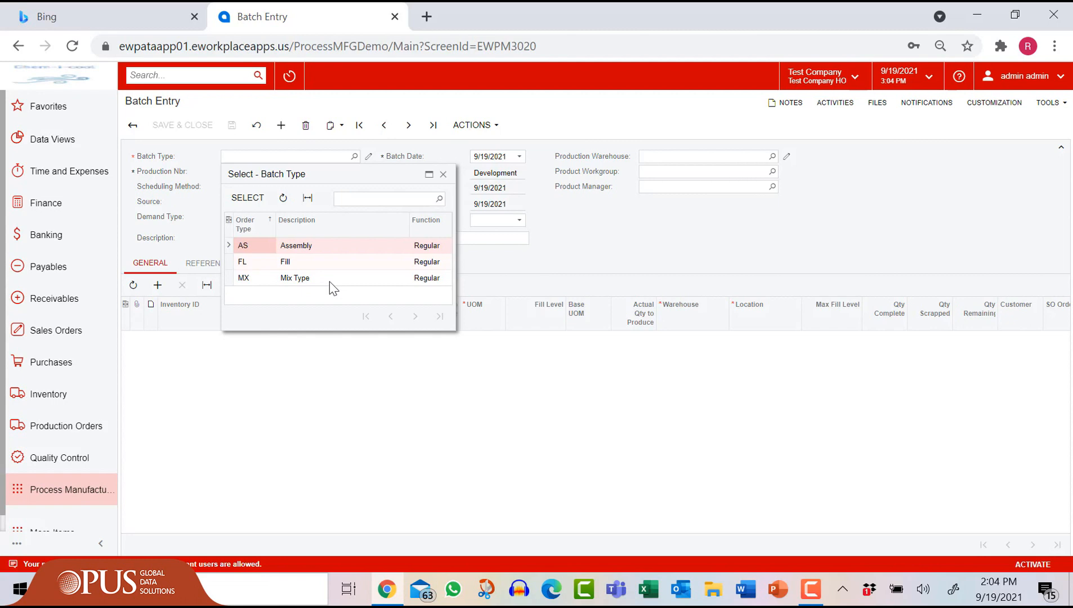
left_click(330, 282)
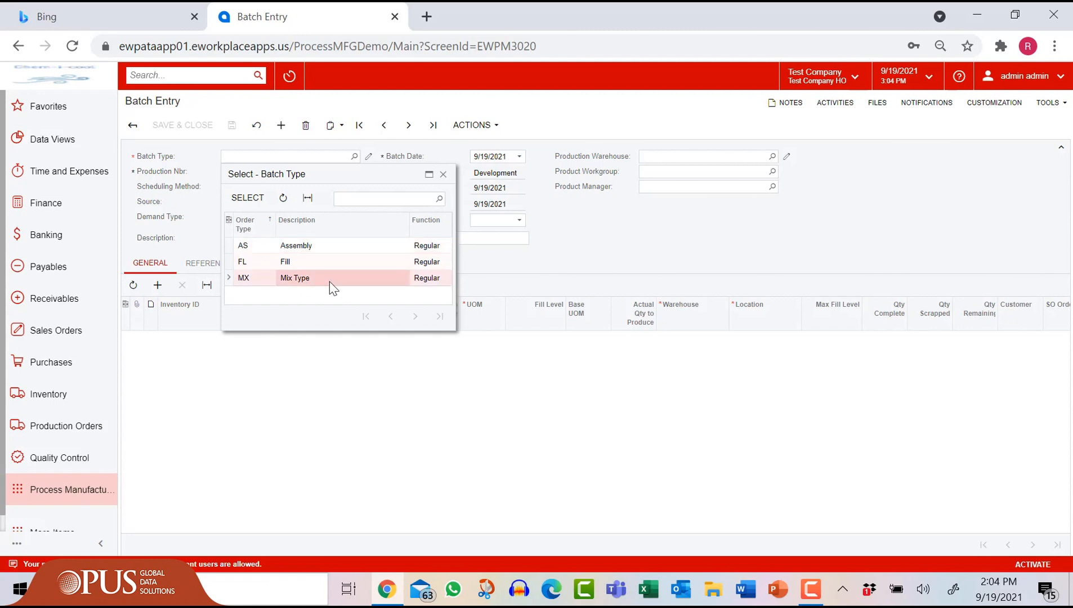
left_click(248, 198)
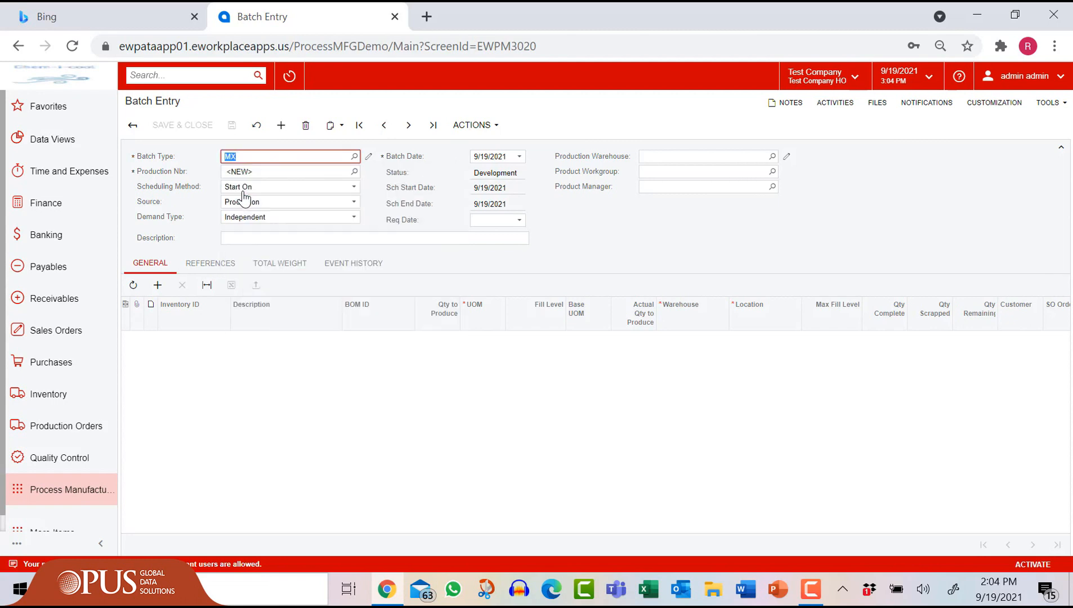
Step: Set the batch formula to NEWREFGAS-A
left_click(773, 158)
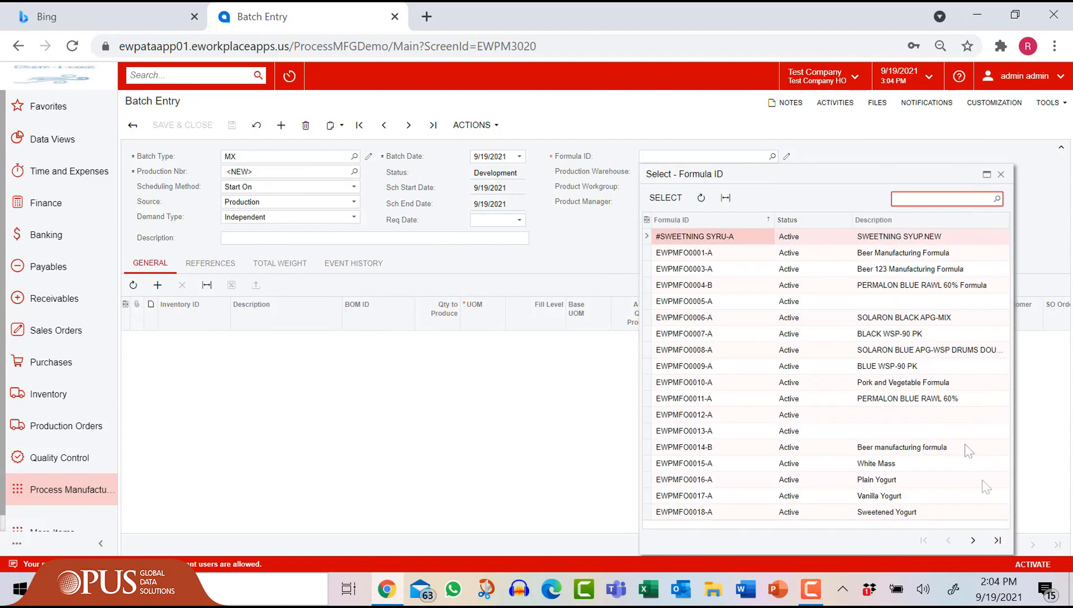
left_click(994, 543)
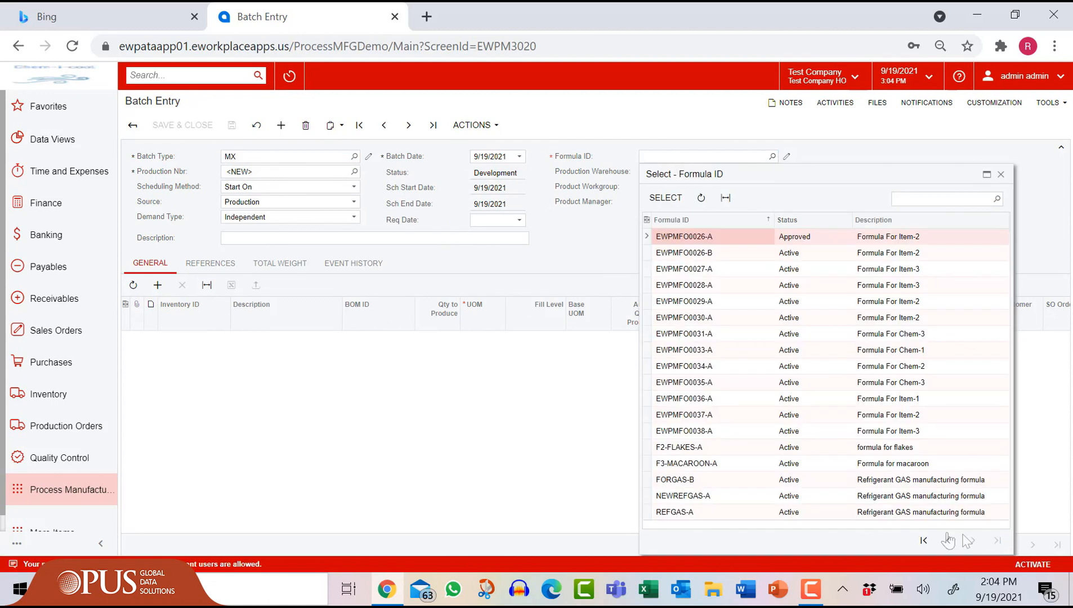
left_click(689, 497)
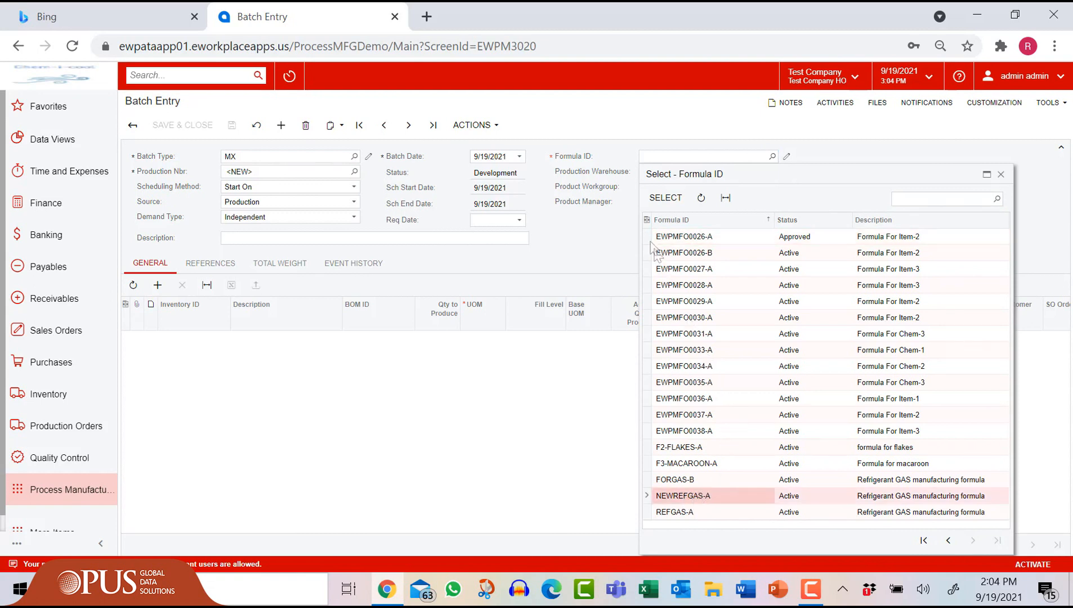
left_click(665, 198)
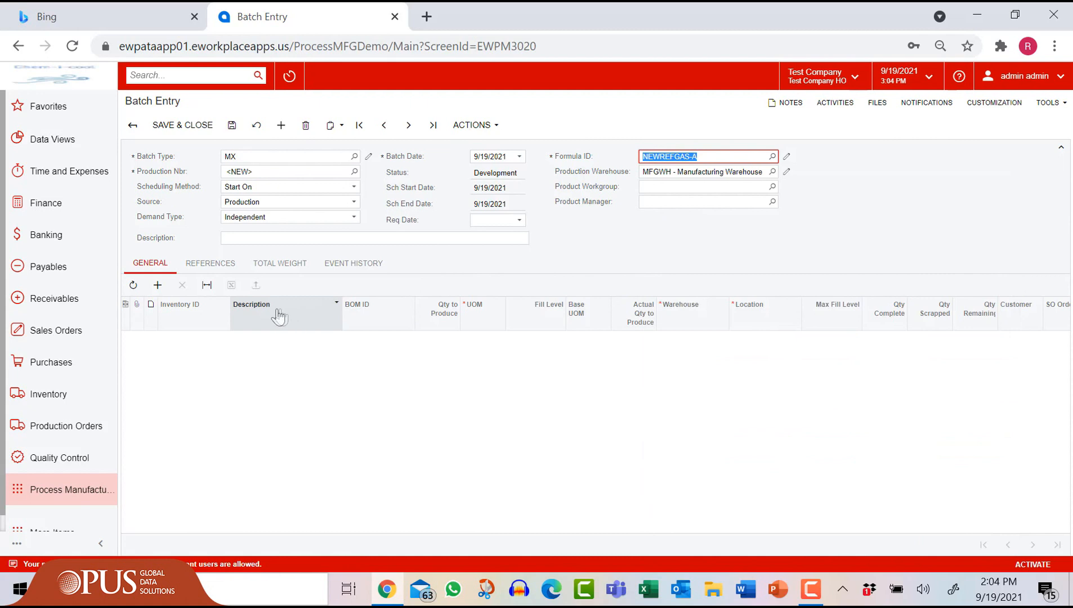
Step: Add a finished-good line for 10 FG3000 20LB Gas Tanks at location 1220
left_click(163, 293)
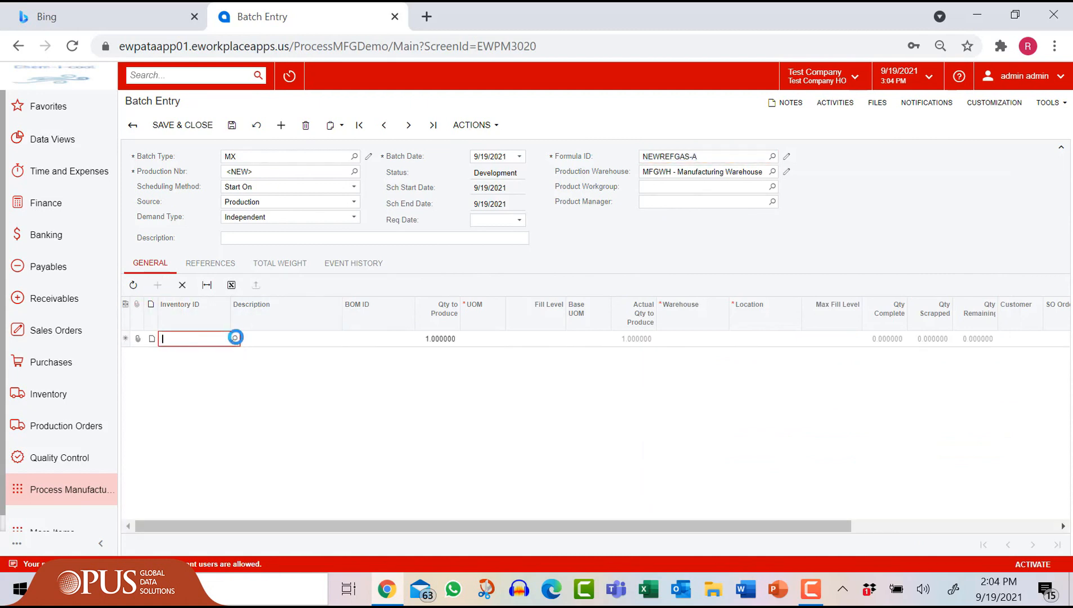
left_click(235, 338)
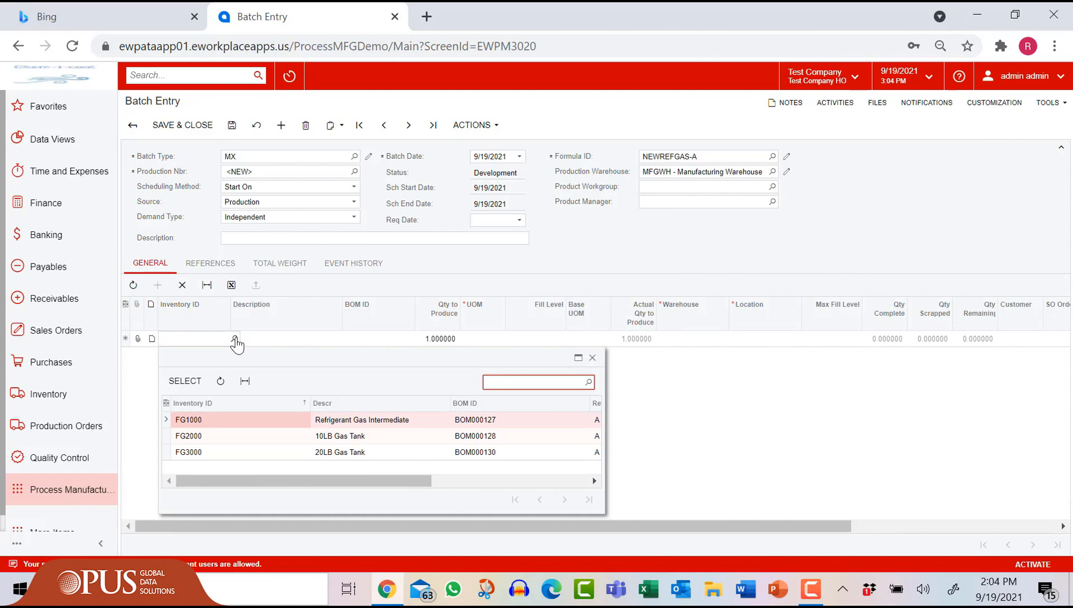
left_click(232, 457)
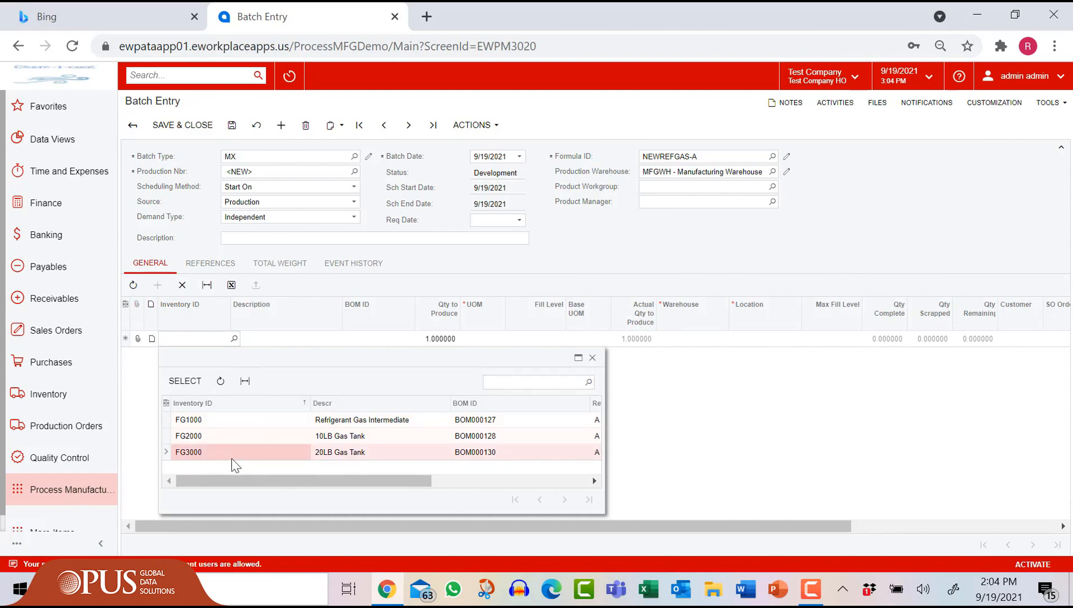
left_click(184, 380)
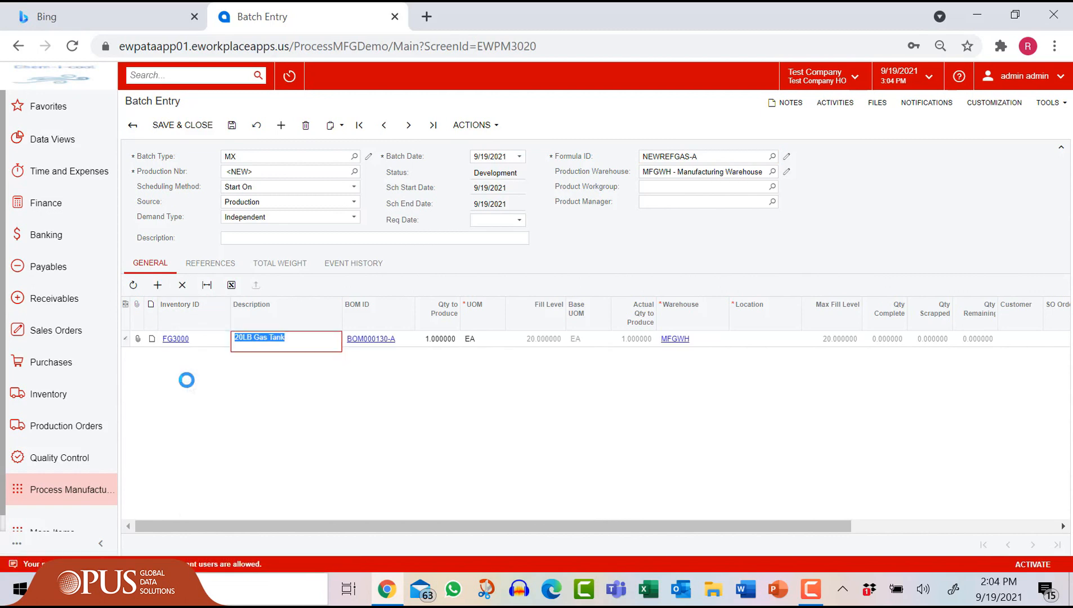
key("Tab")
type("10")
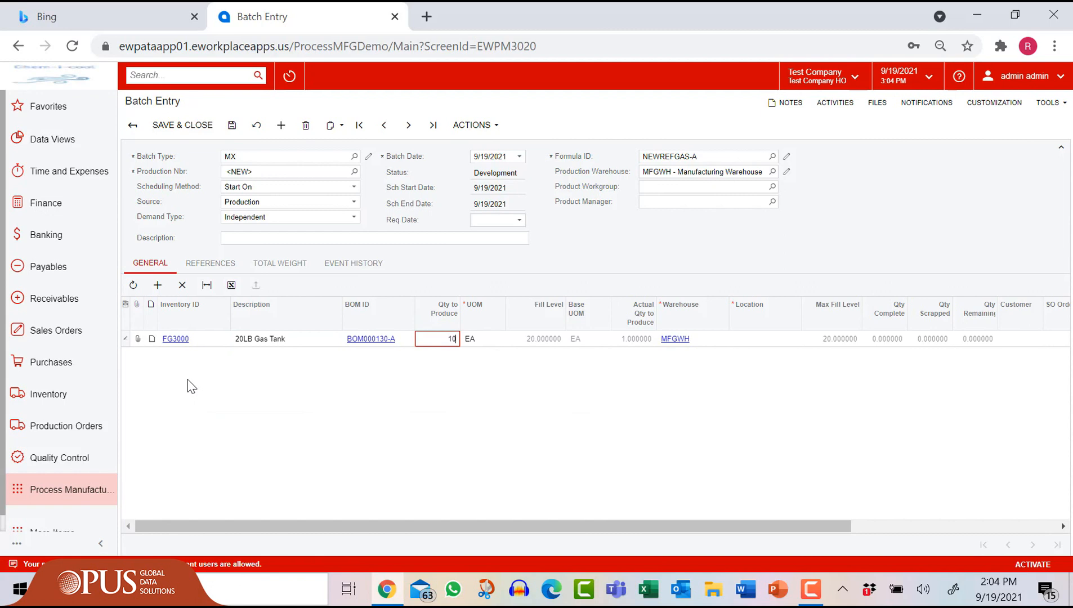
key("Tab")
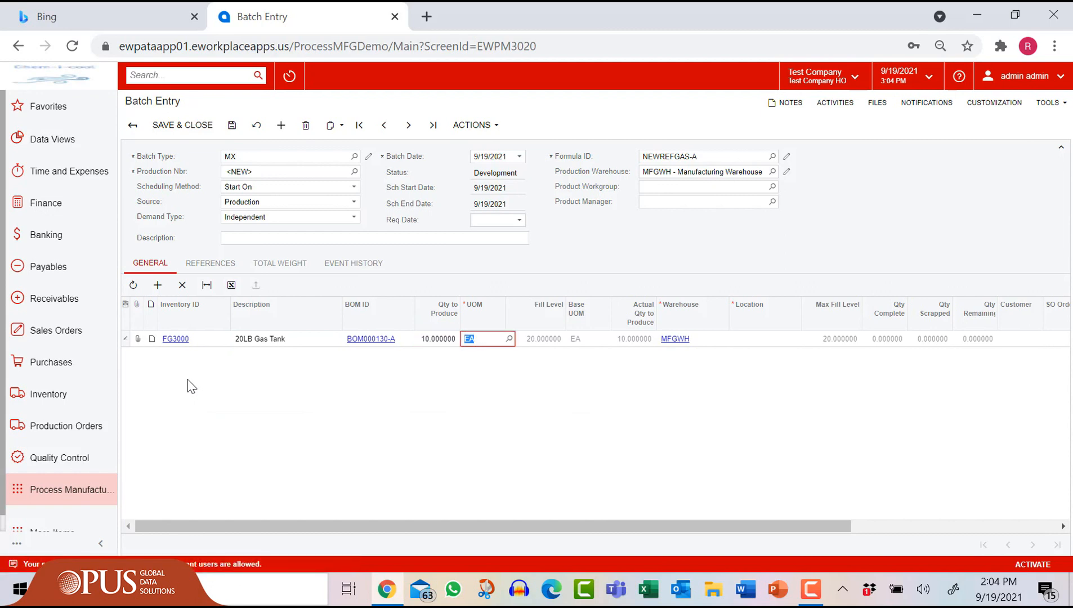
key("Tab")
key("Tab")
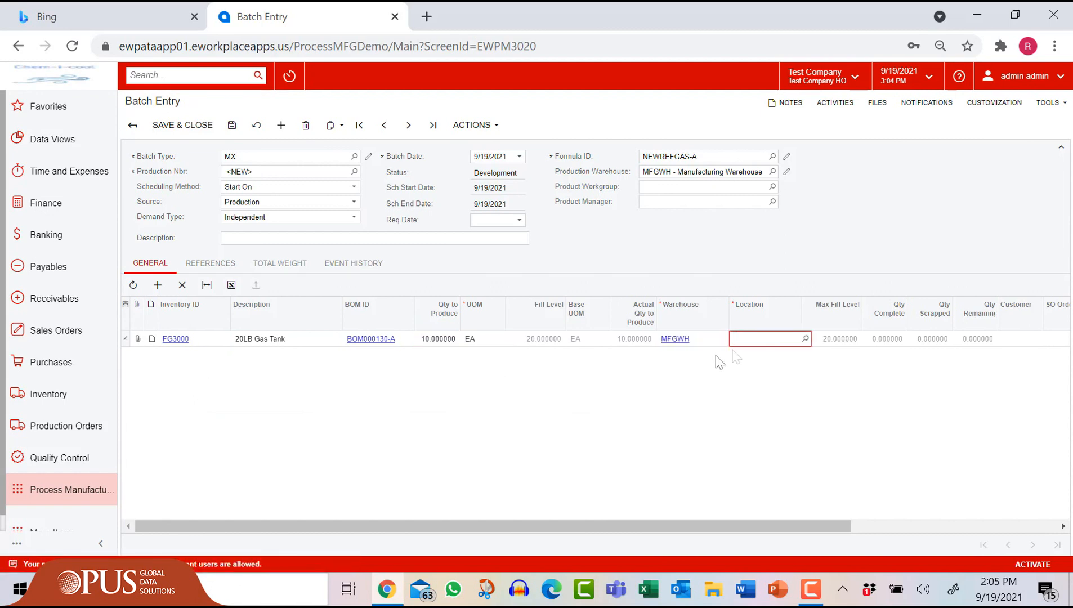
left_click(806, 340)
left_click(757, 134)
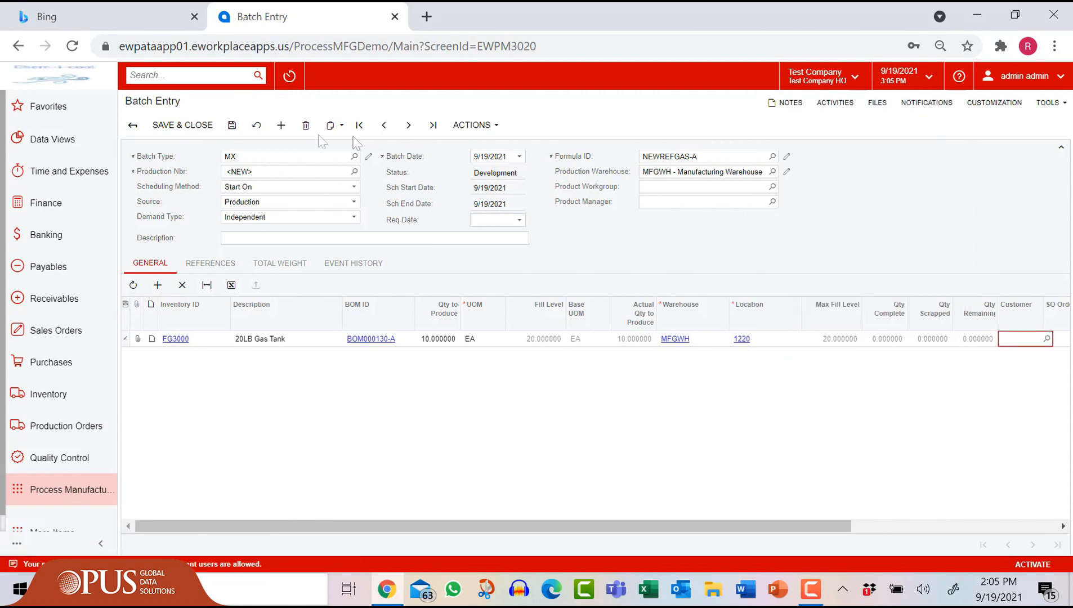
Step: Save the batch as EWPMBA0211 and open its Batch Ticket
left_click(230, 129)
left_click(475, 125)
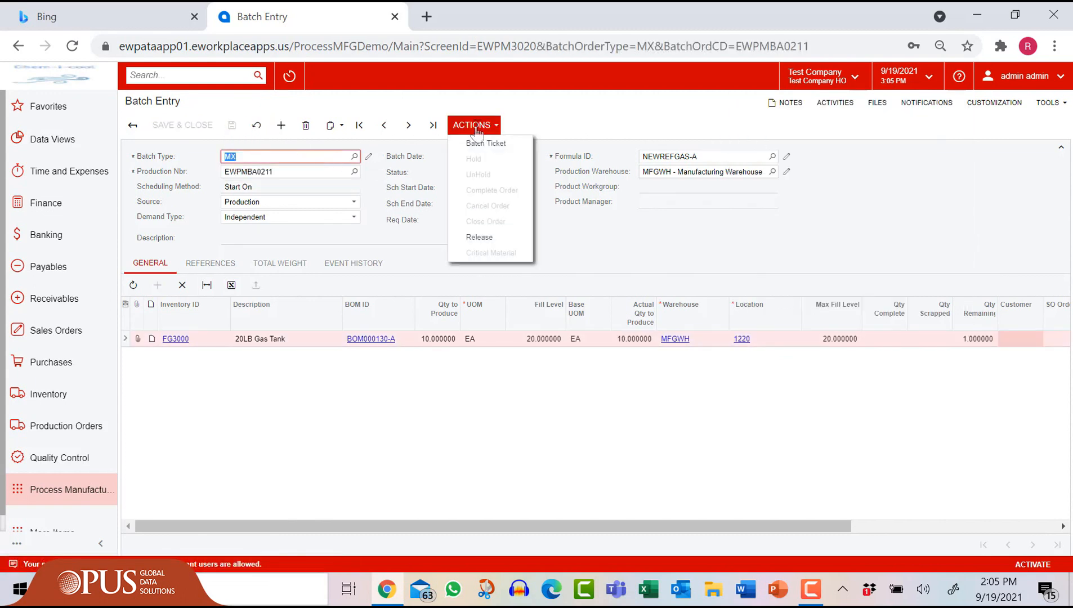
left_click(485, 144)
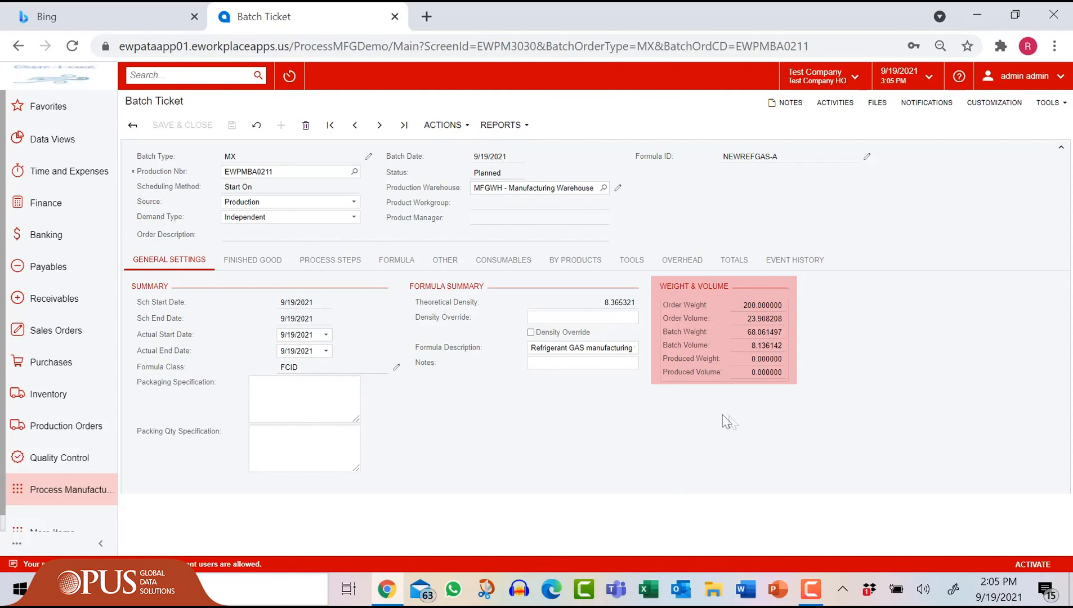
Step: Review every batch ticket tab, ending on totals with planned total 1,260.10 and labor 20 h 15 m
left_click(258, 263)
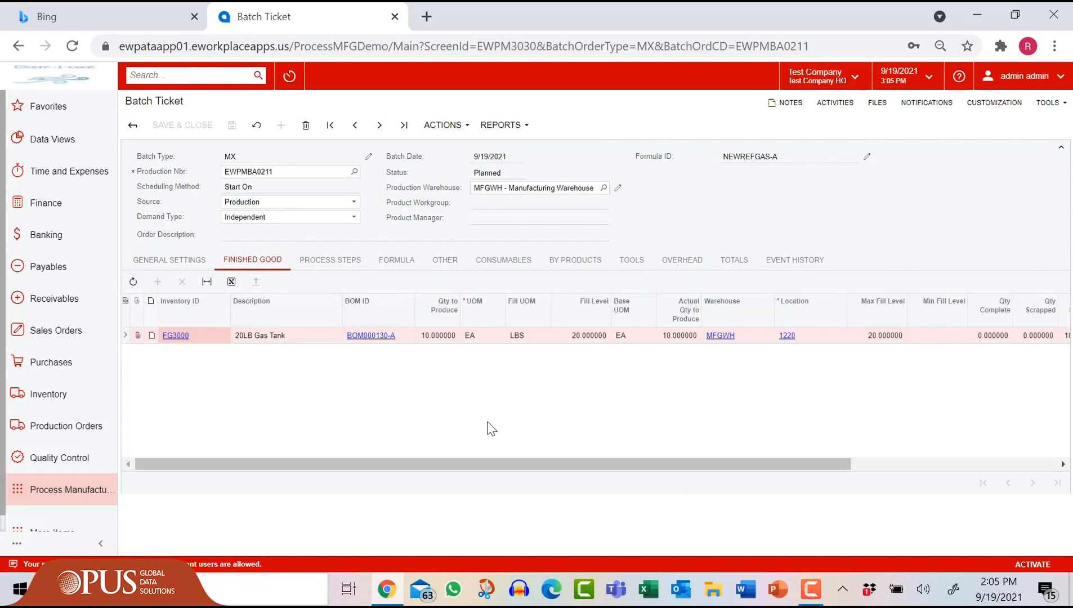
left_click(336, 261)
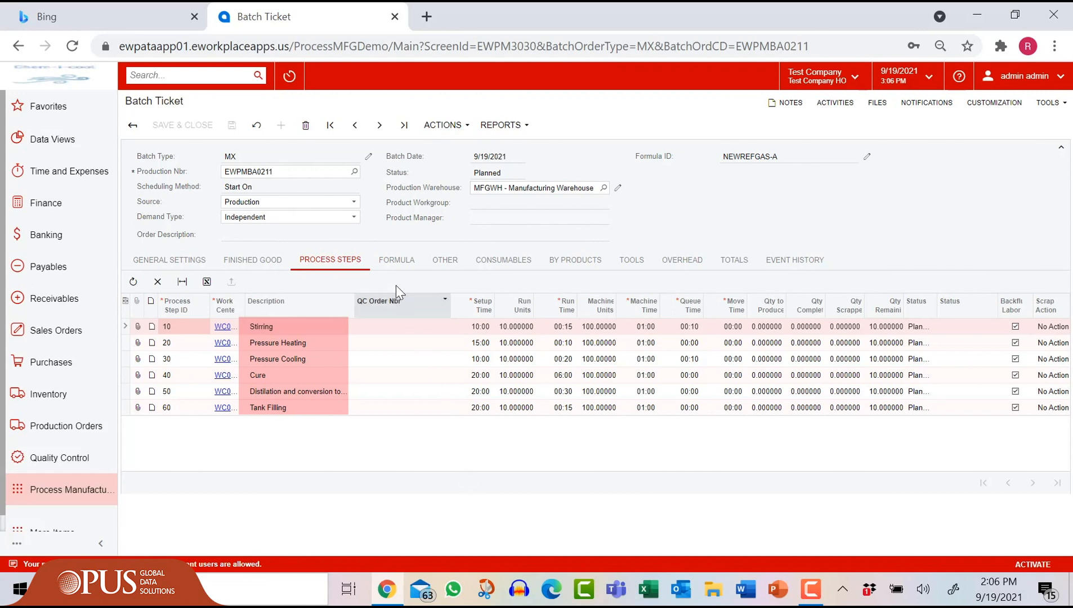
left_click(396, 260)
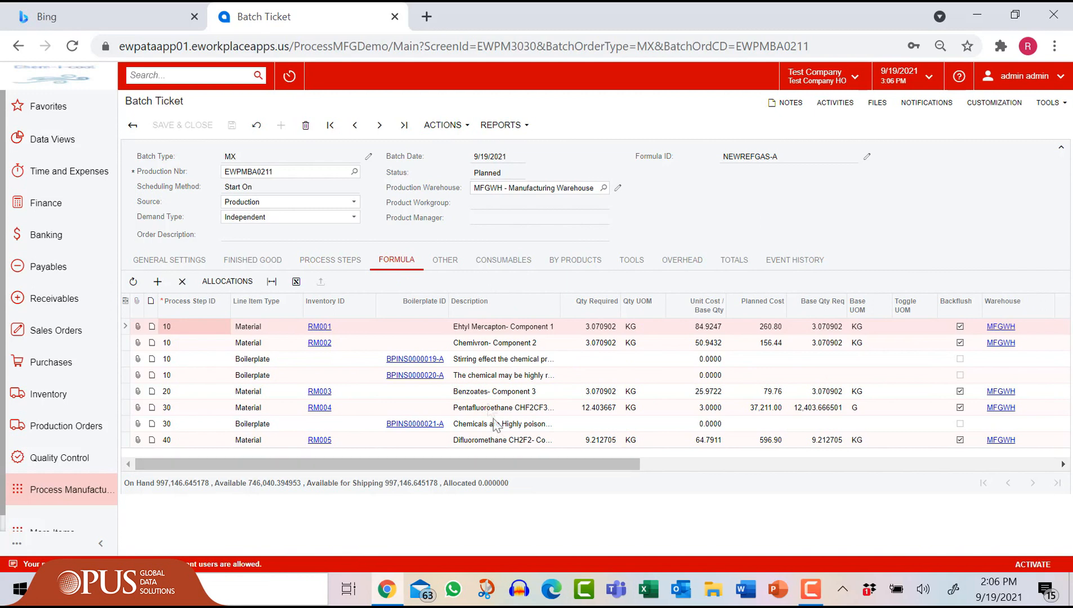
left_click(449, 265)
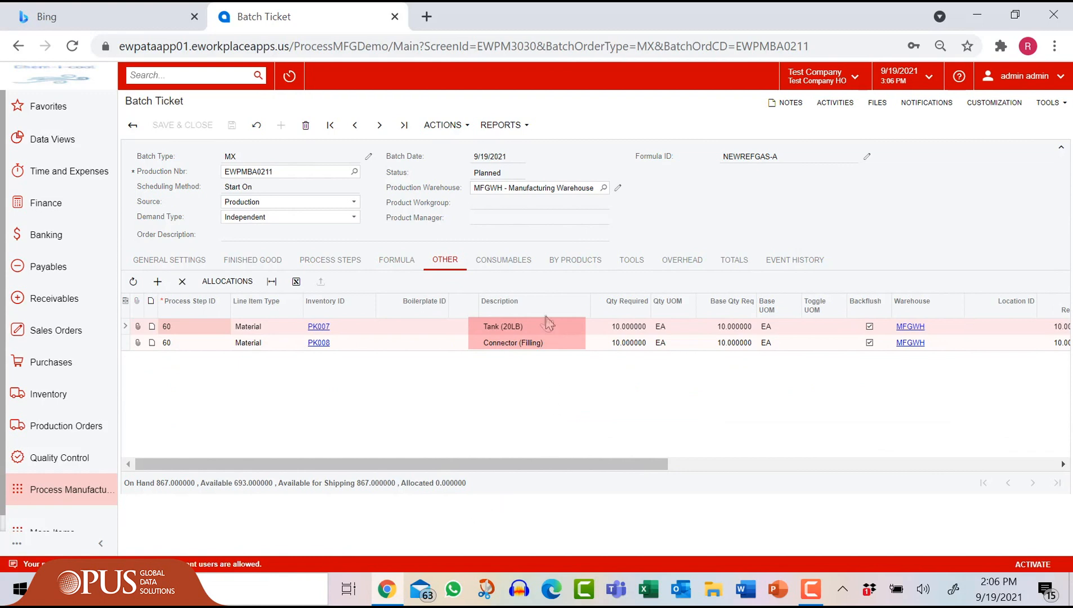
left_click(521, 265)
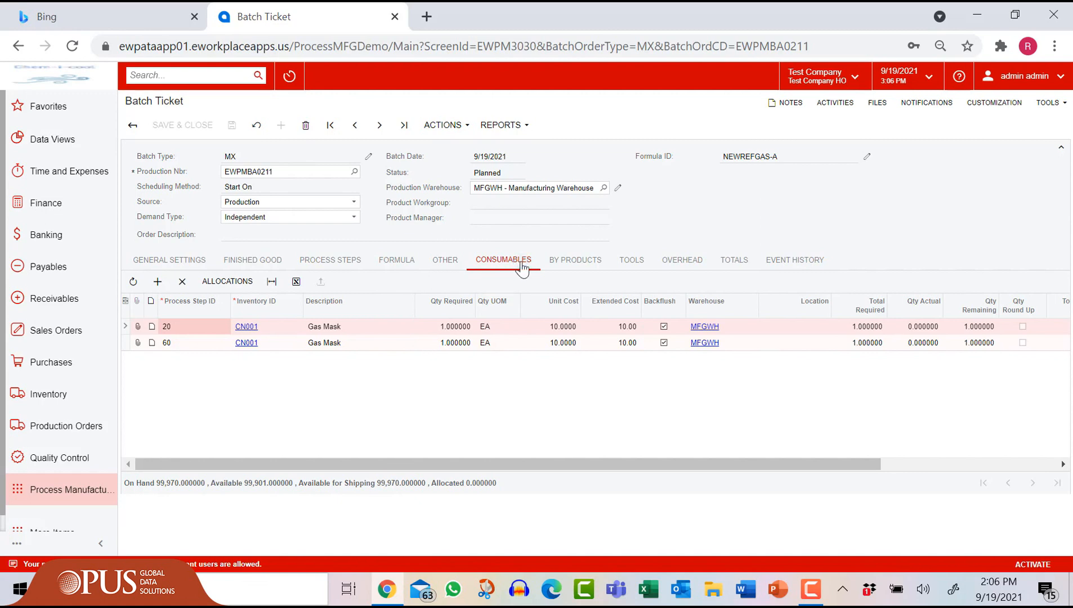
left_click(576, 265)
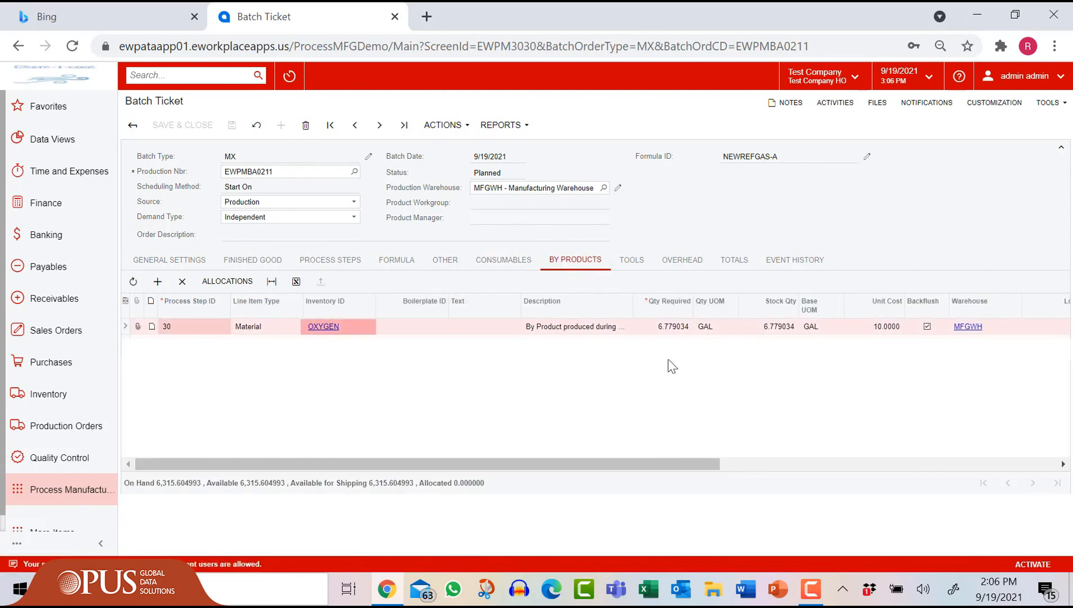
left_click(635, 267)
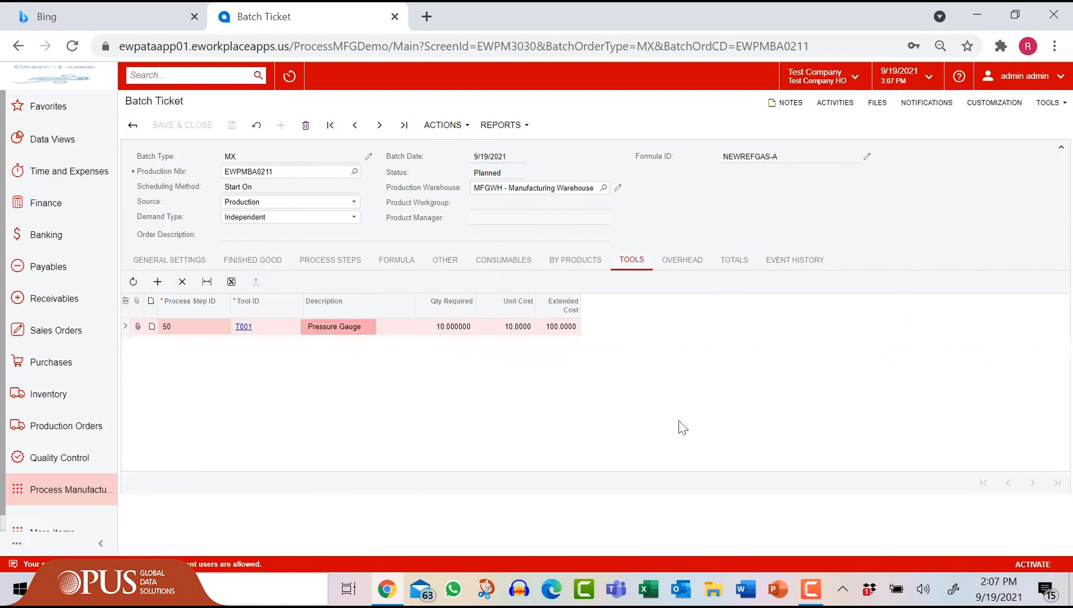
left_click(687, 264)
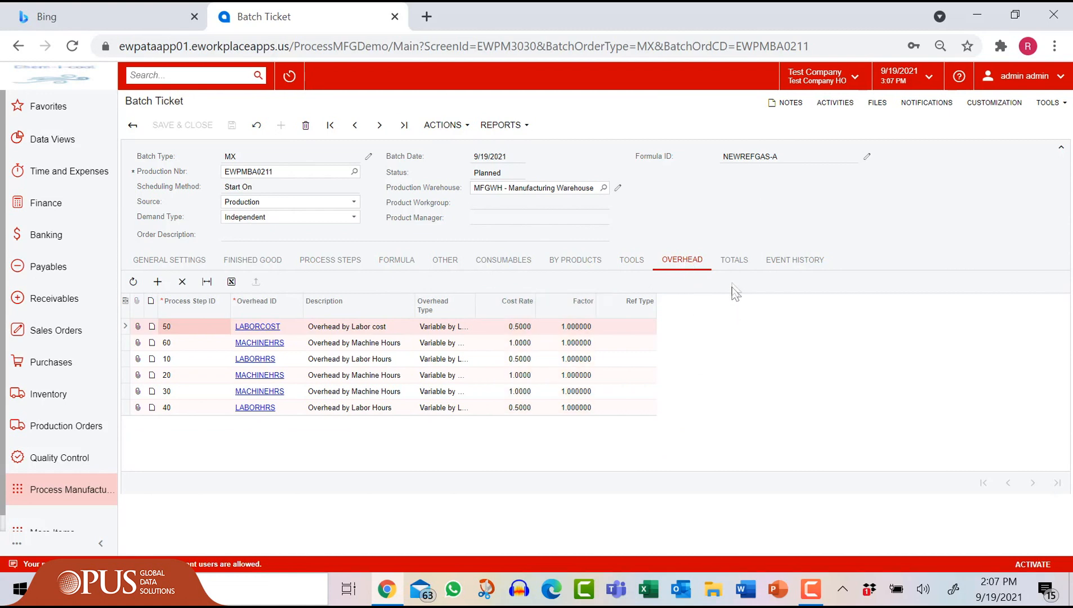
left_click(733, 262)
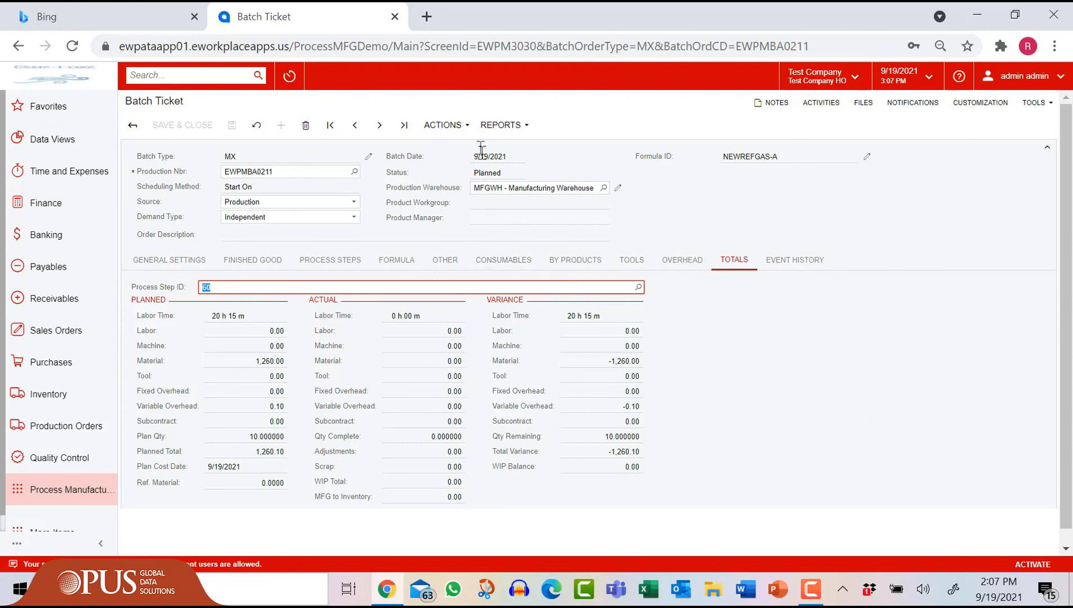
Step: Release batch EWPMBA0211 so its status changes from Planned to Released
left_click(468, 136)
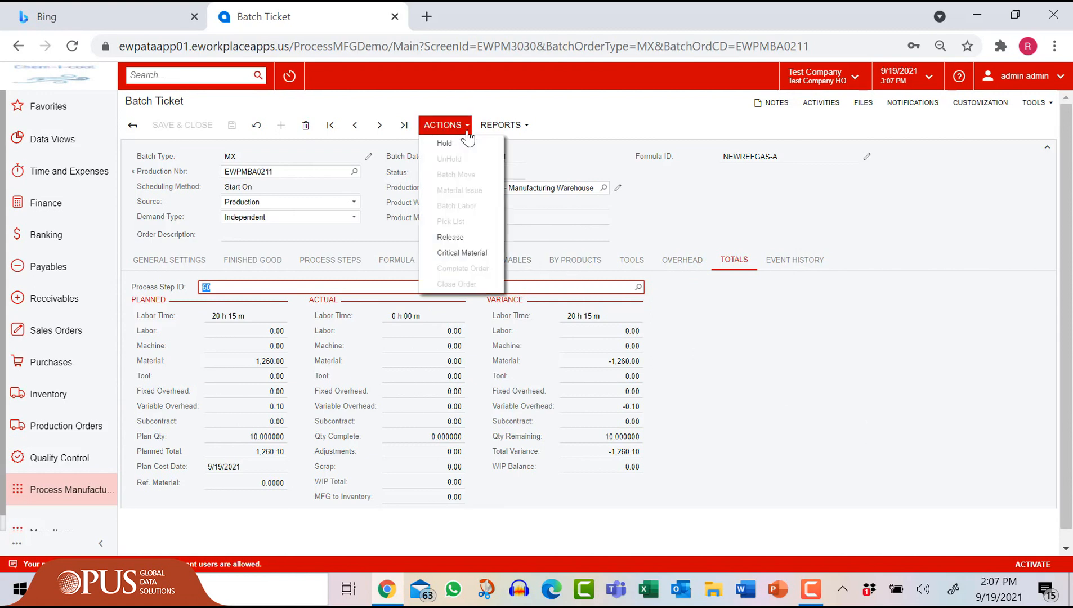
left_click(467, 238)
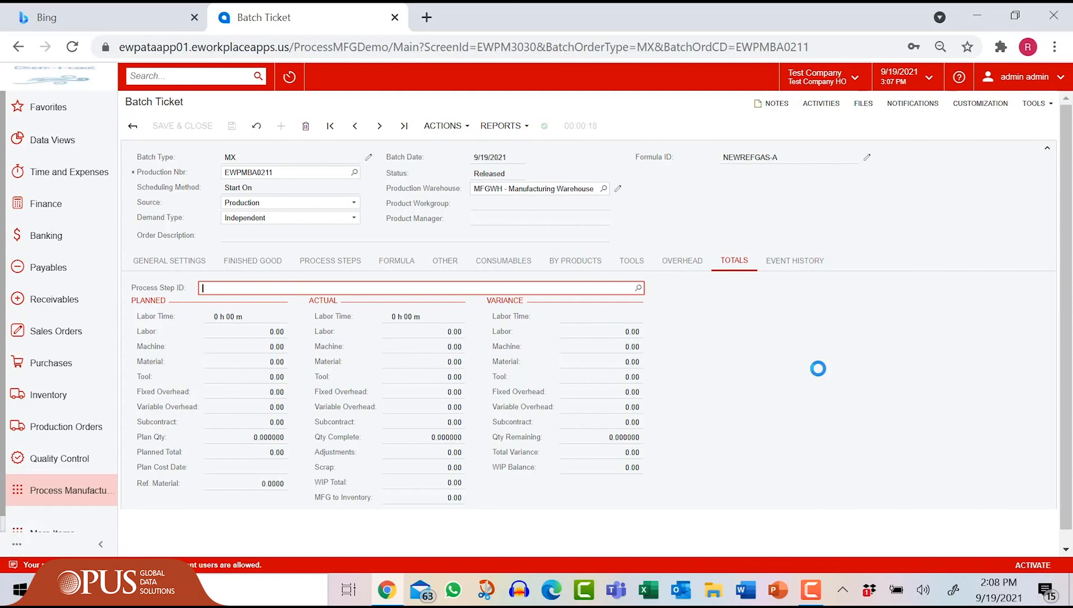
left_click(468, 132)
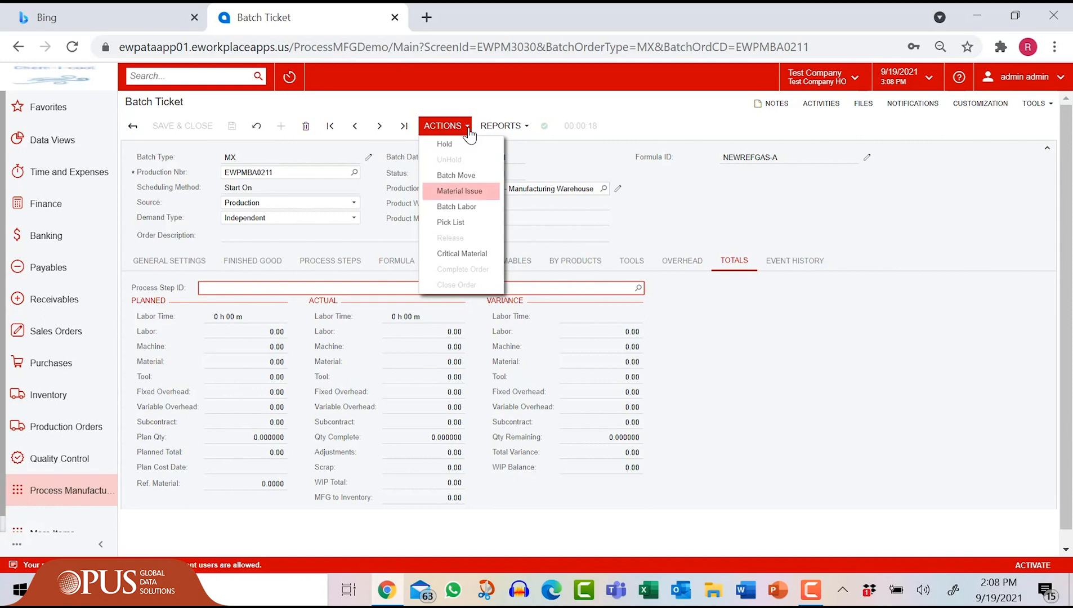
Step: Start a batch move set to process step 40 Cure and take it off hold
left_click(462, 176)
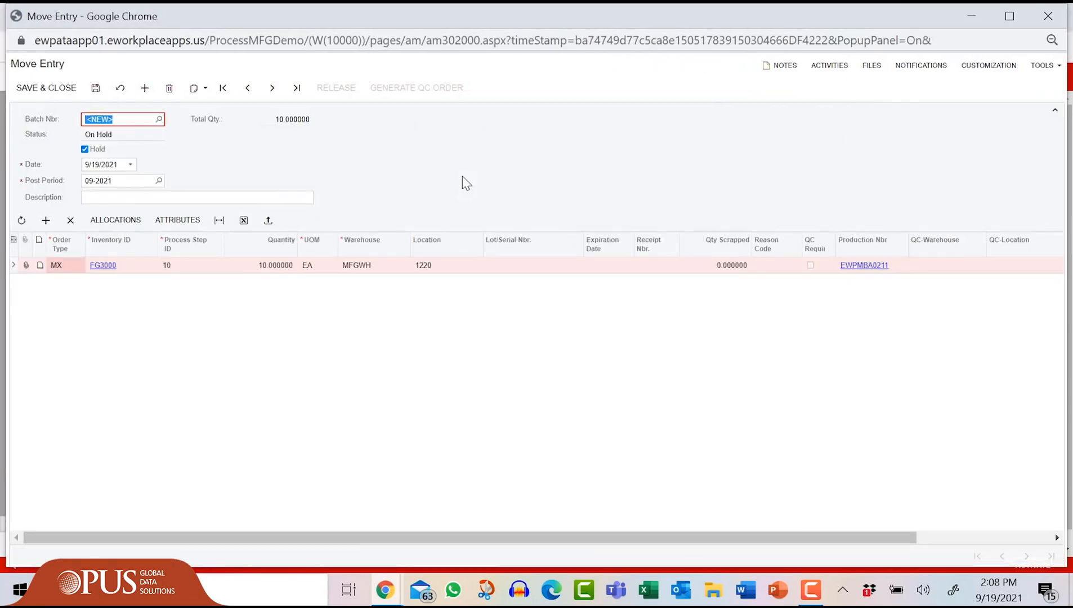
left_click(212, 269)
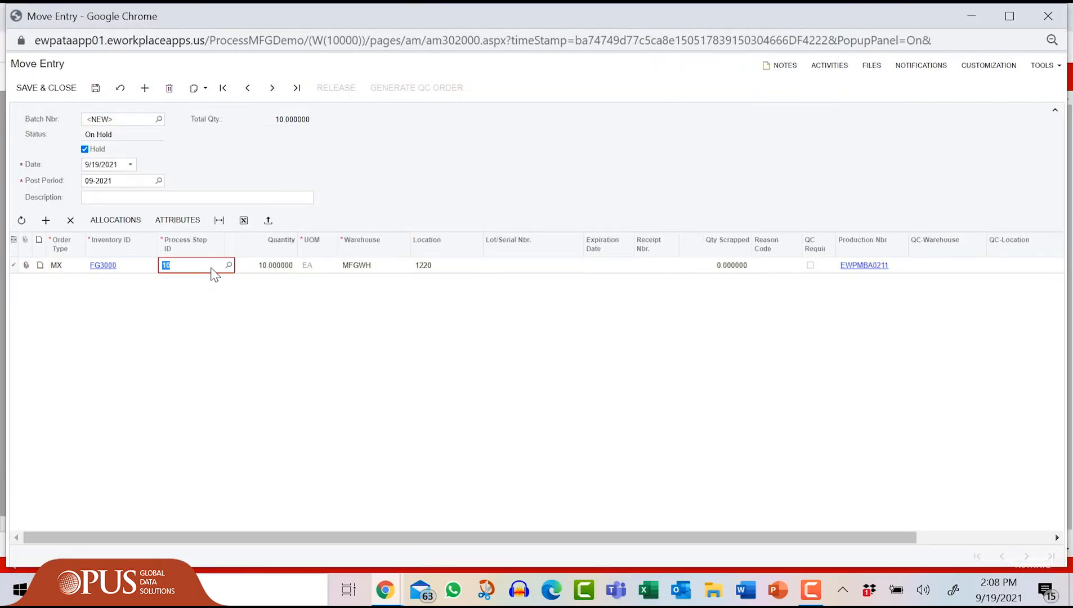
left_click(229, 265)
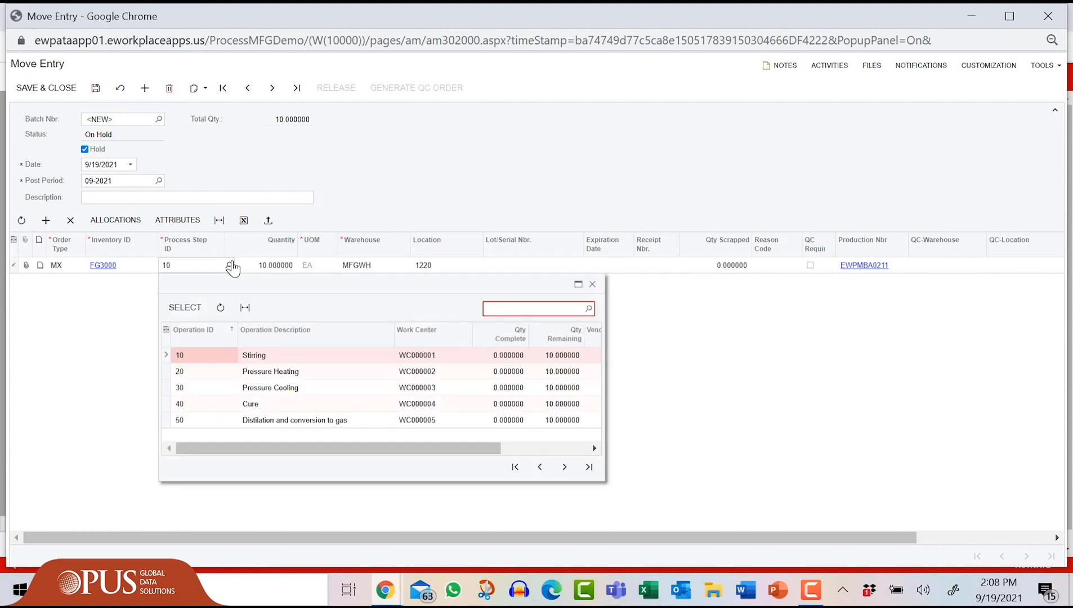
left_click(235, 405)
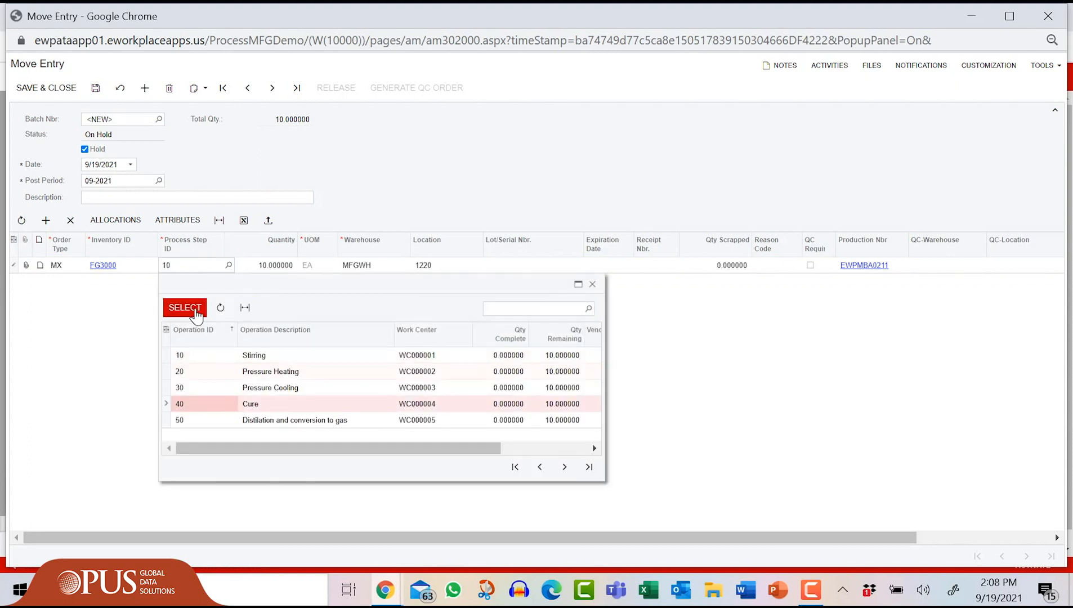
left_click(189, 308)
left_click(85, 150)
Step: Try releasing the move, dismiss the QC-required alert, and leave the move entry unsaved
left_click(333, 89)
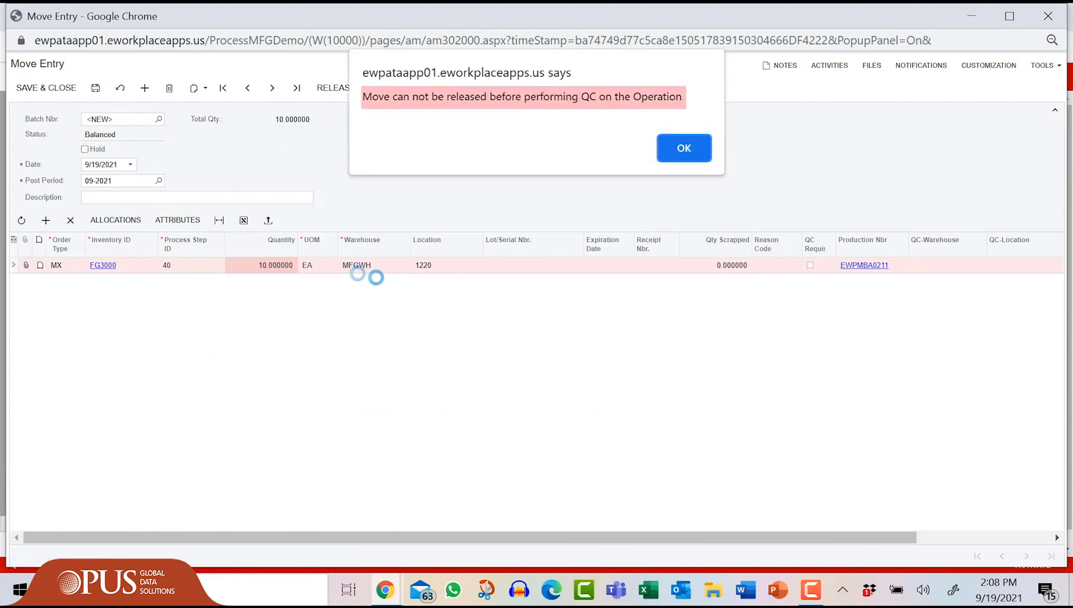
left_click(687, 148)
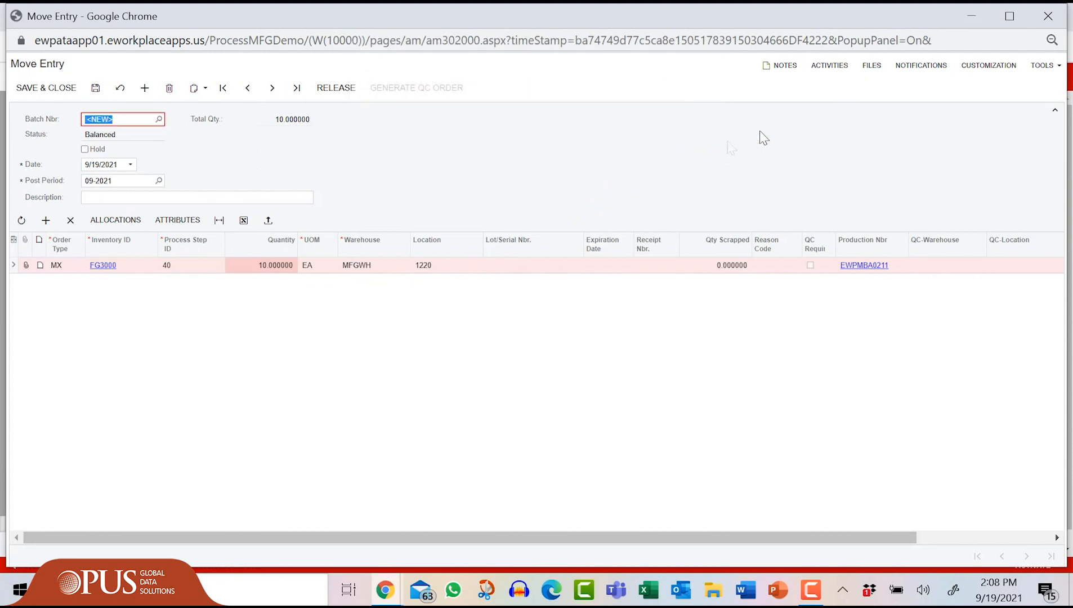
left_click(1054, 17)
left_click(618, 132)
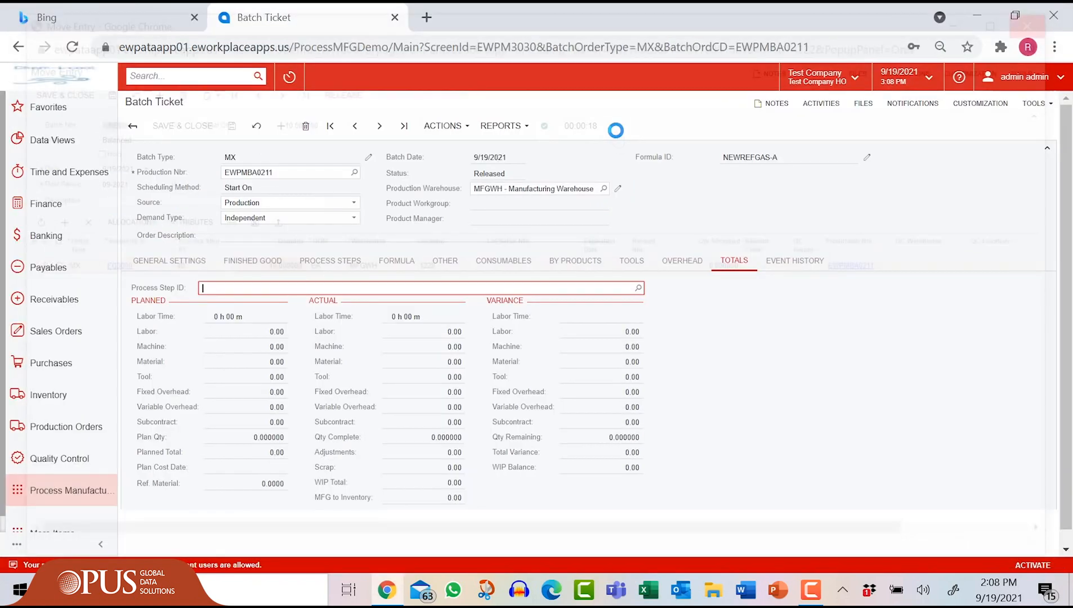
Step: Open QC order QCINP0000109 from the QC Dashboard and mark the Odor test passed
left_click(72, 467)
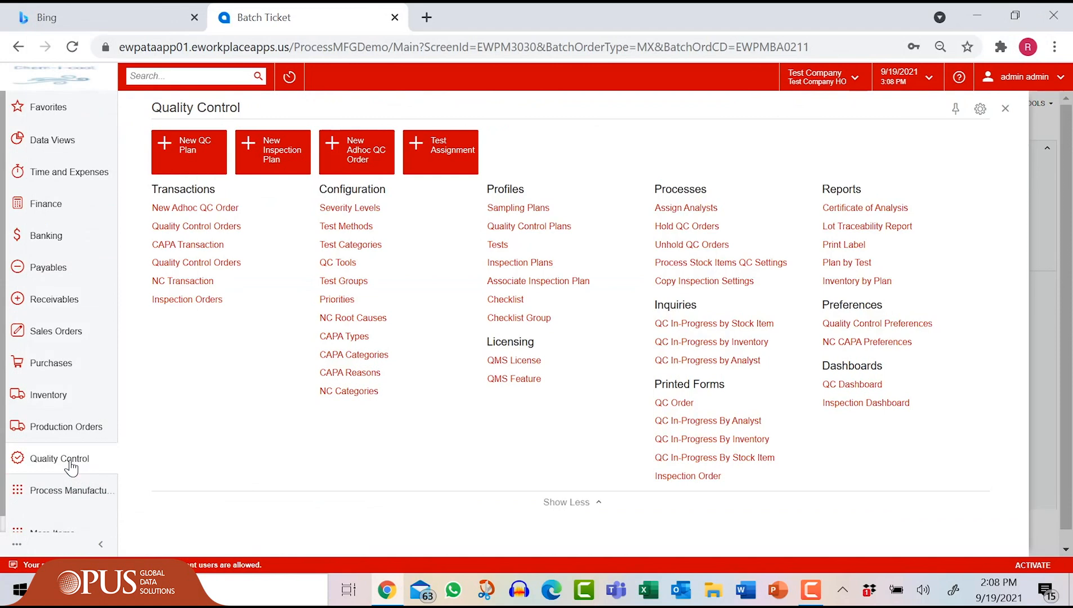
left_click(845, 384)
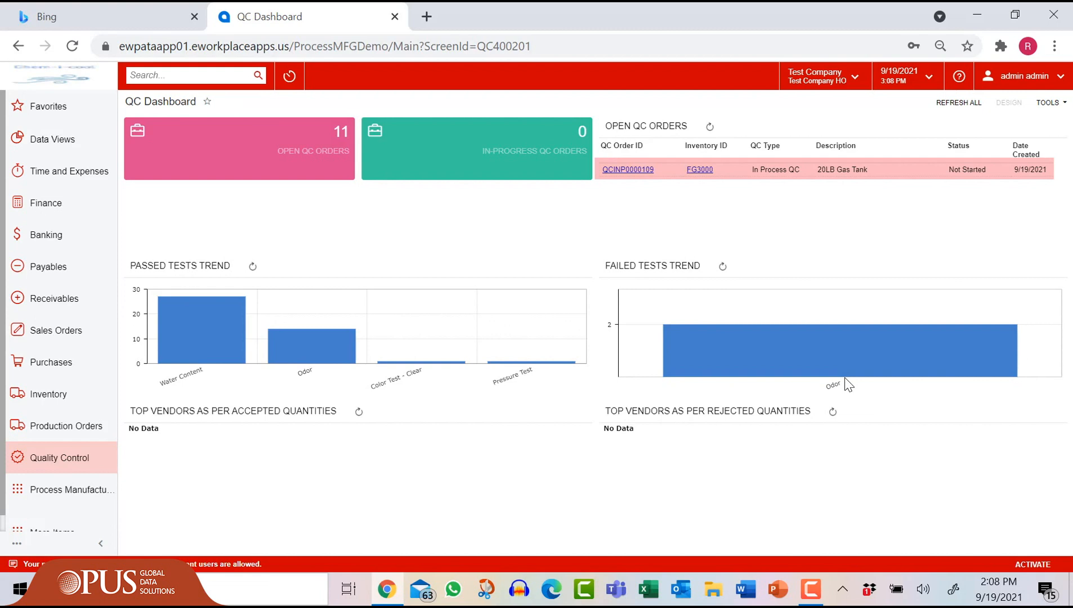
left_click(633, 170)
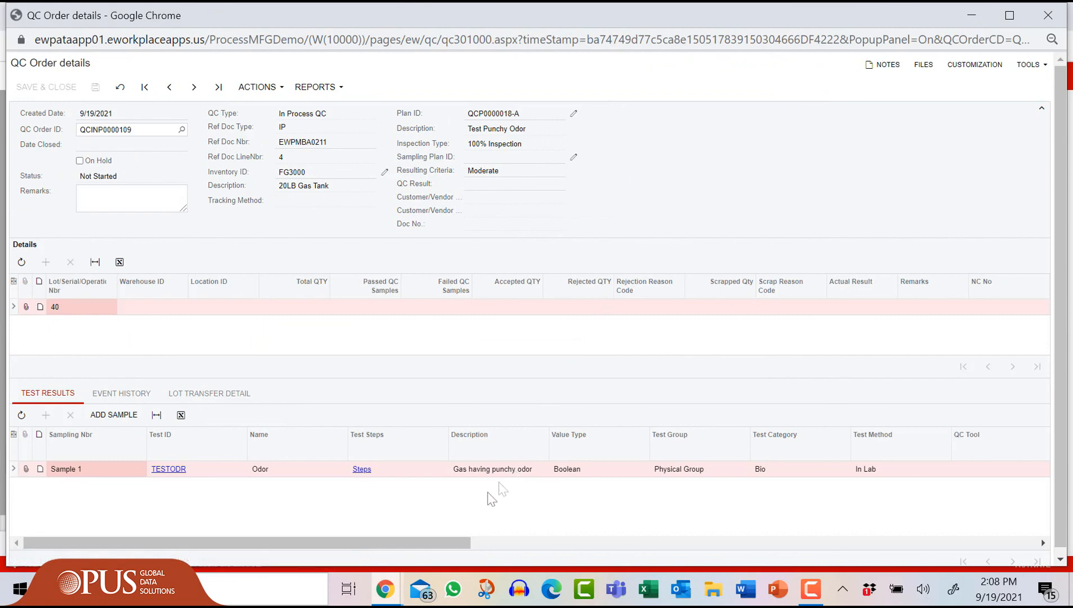
left_click_drag(457, 548, 972, 524)
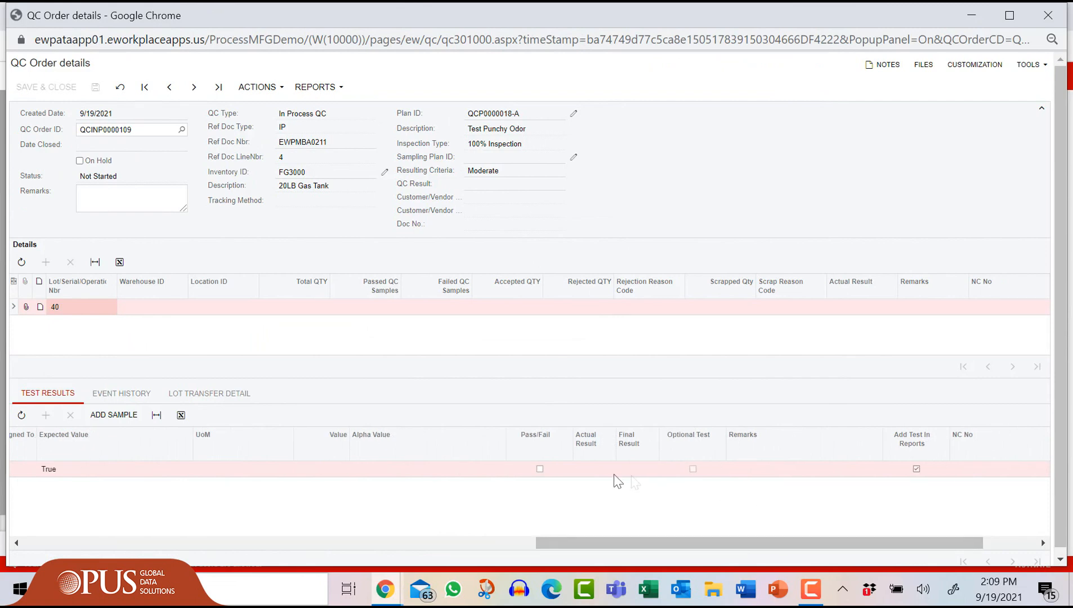
left_click(540, 469)
Step: Evaluate the QC order result, post the results, and close the order
left_click(258, 87)
left_click(263, 112)
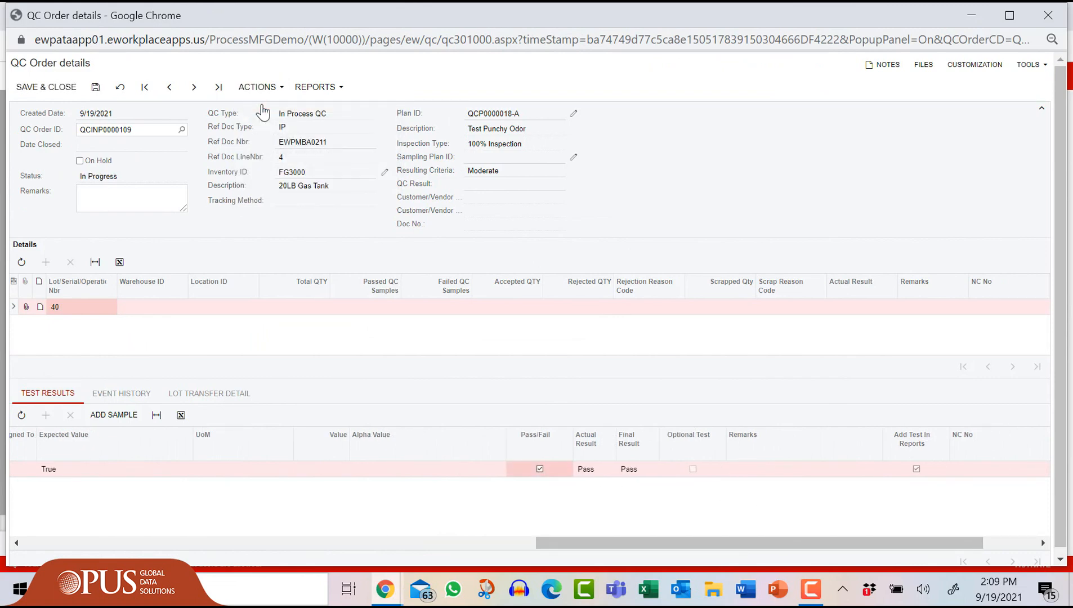
left_click(259, 87)
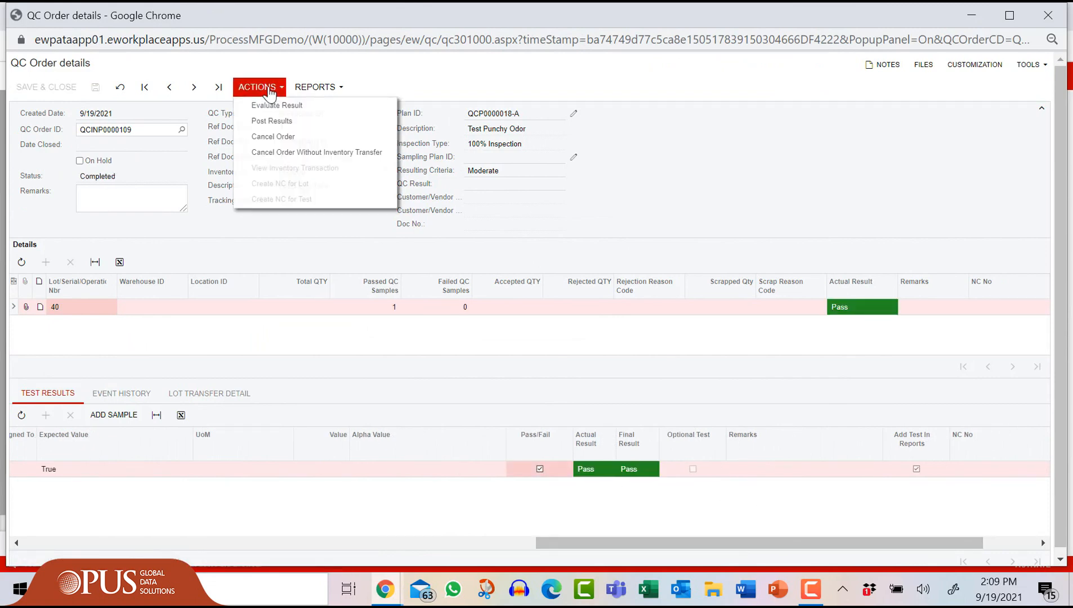
left_click(271, 121)
left_click(1047, 15)
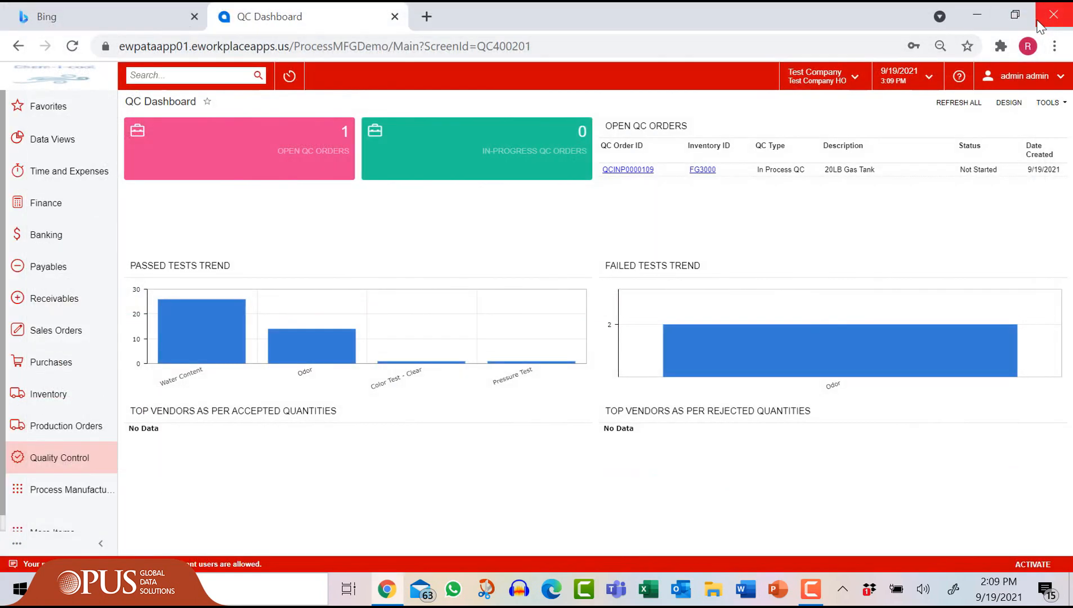
left_click(81, 491)
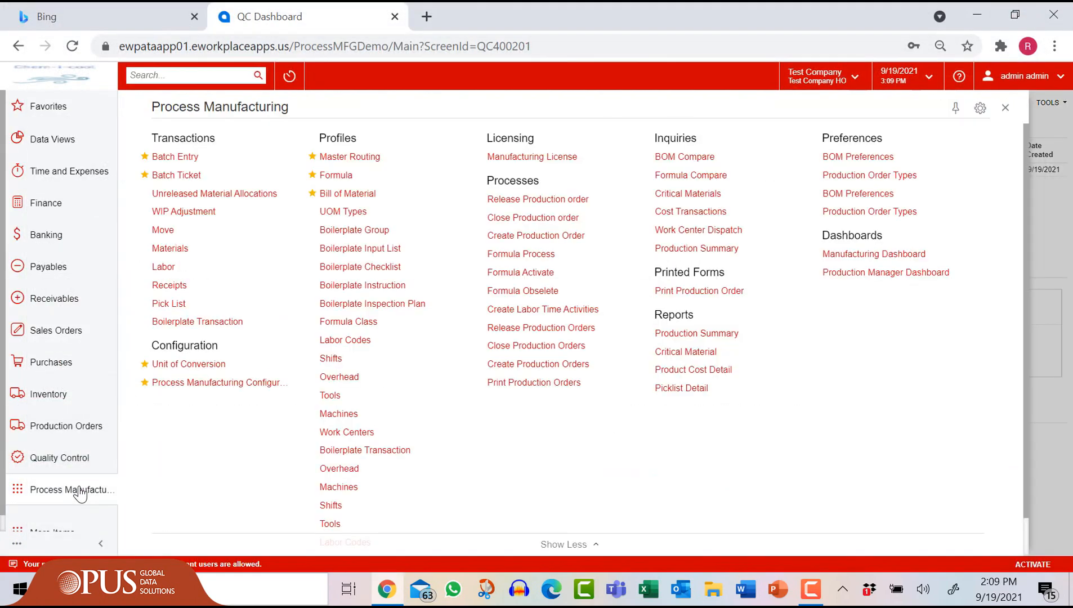
Step: On batch ticket EWPMBA0211, start a batch move with process step 40 Cure
left_click(176, 176)
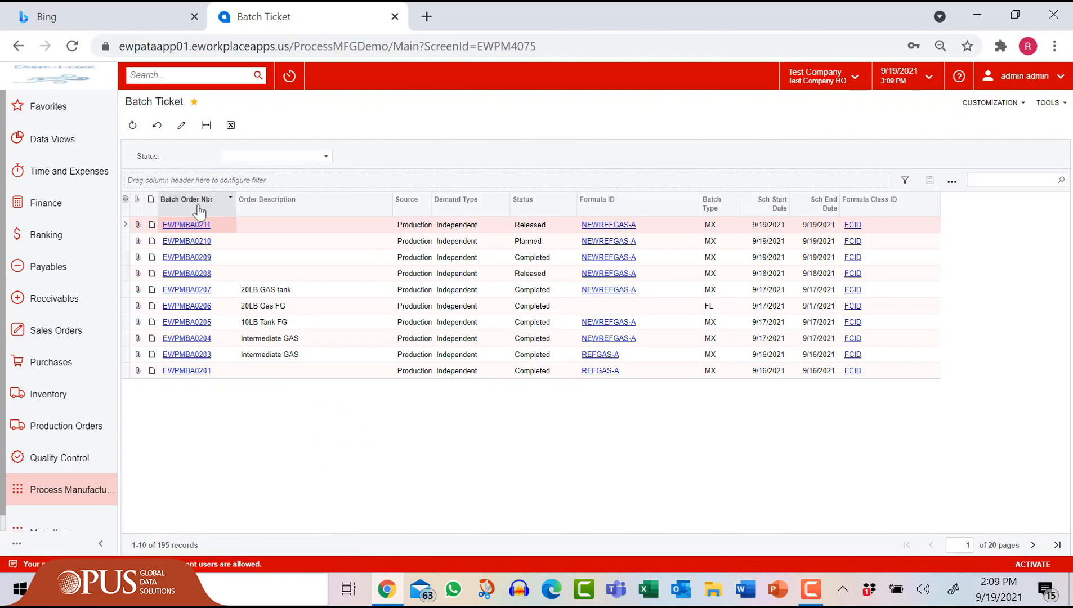
left_click(188, 225)
left_click(445, 125)
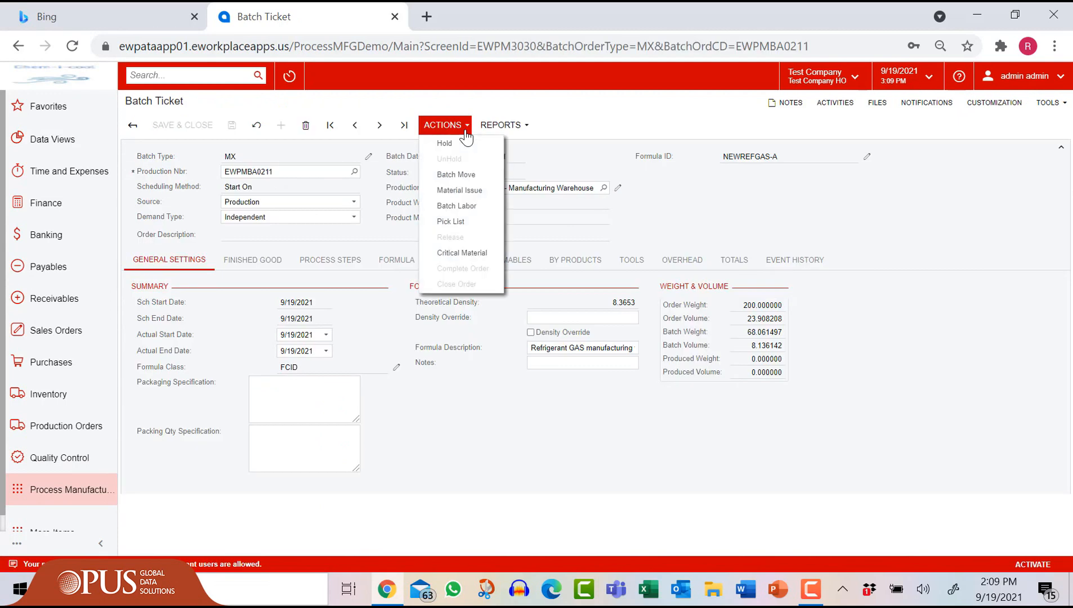
left_click(447, 174)
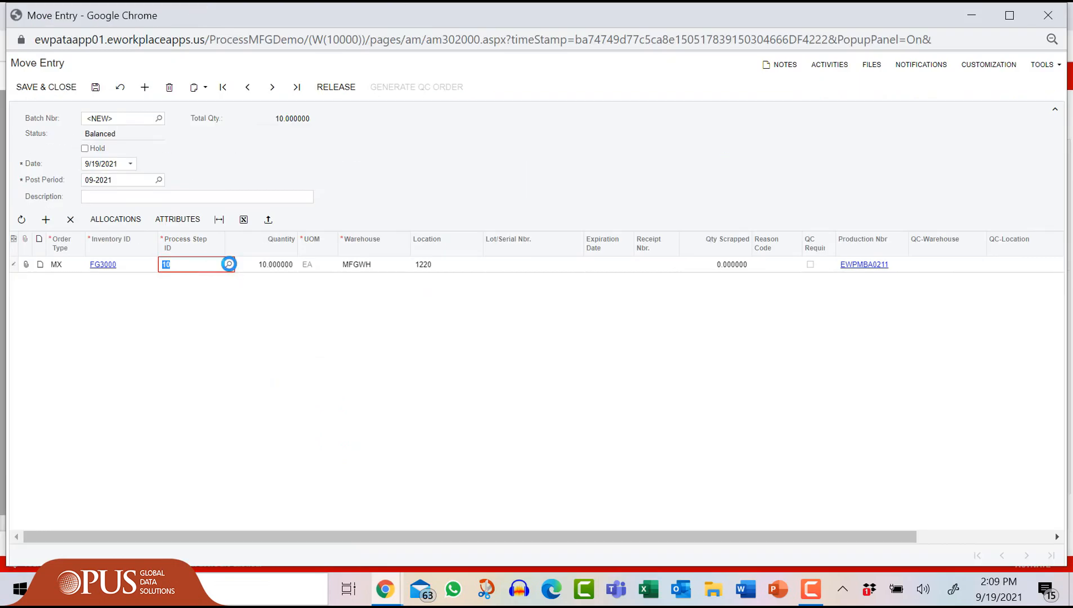
left_click(229, 264)
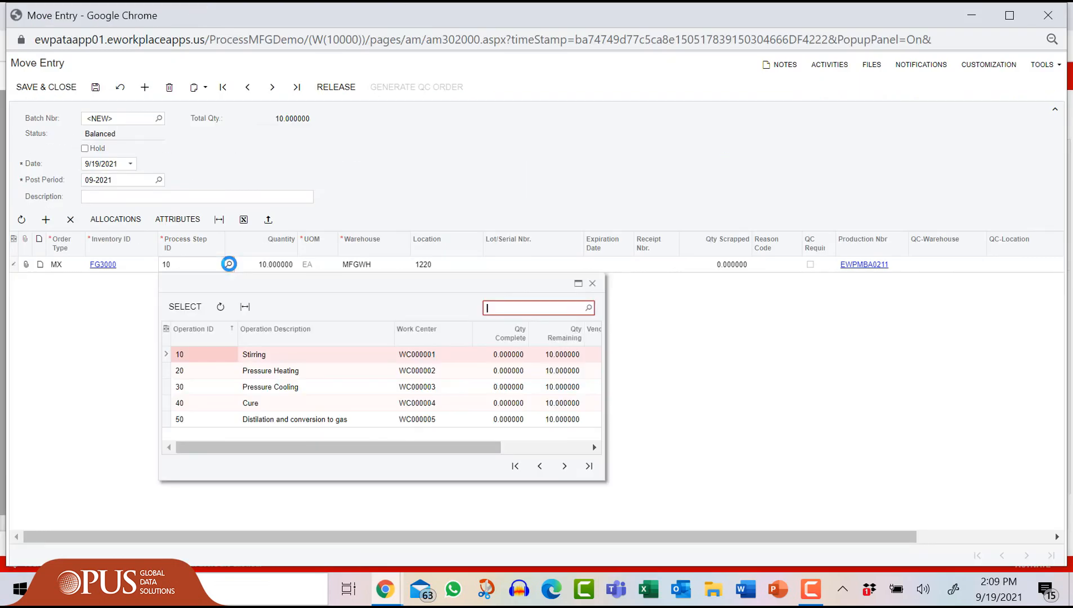
left_click(219, 405)
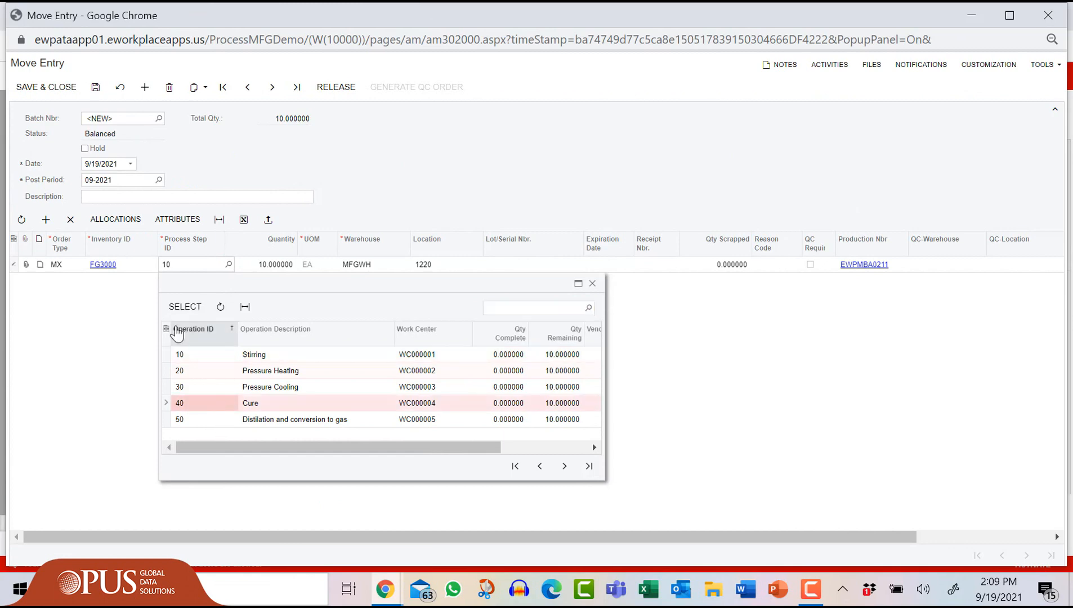
left_click(177, 309)
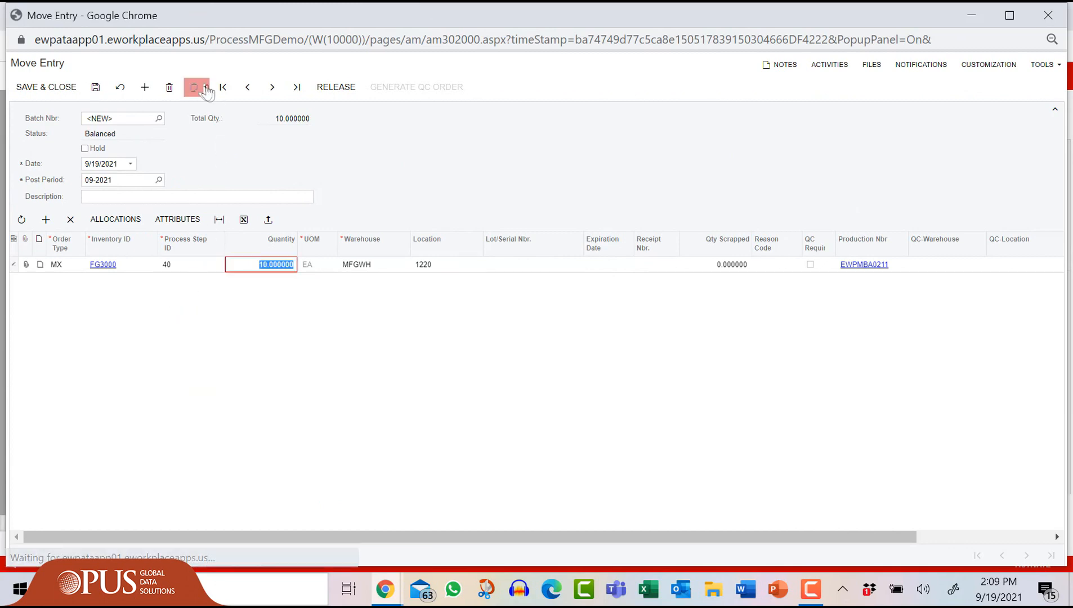
Step: Attempt the release, dismiss the incomplete-boilerplate warning, and leave the unreleased move entry
left_click(325, 89)
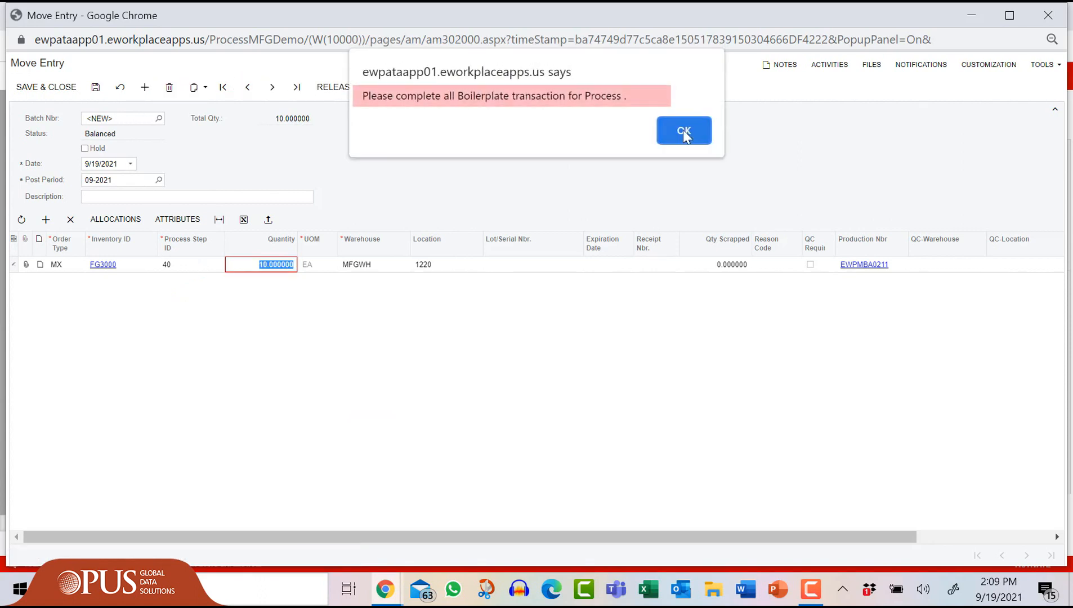
left_click(684, 133)
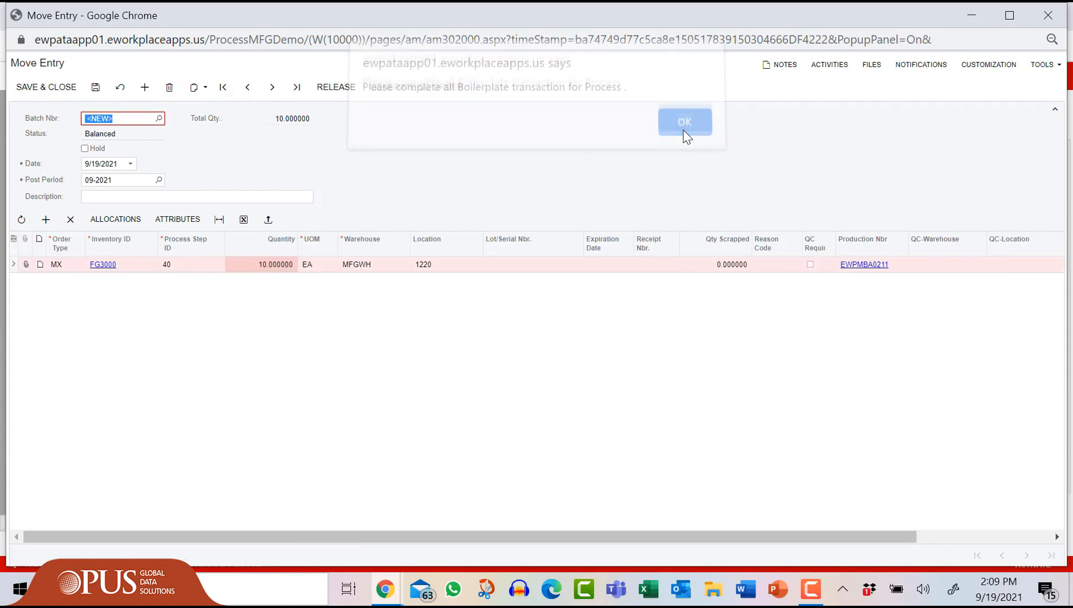
left_click(1047, 21)
left_click(624, 134)
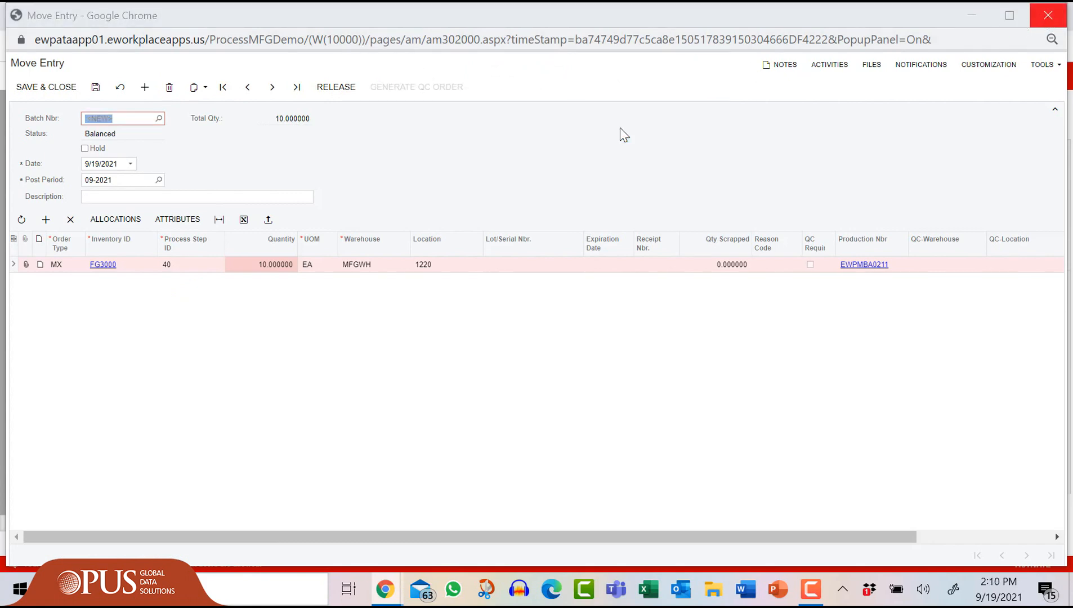
Step: Check and complete Proper Uniform and Mask on boilerplate transaction BPTRANS00058, then save
left_click(63, 492)
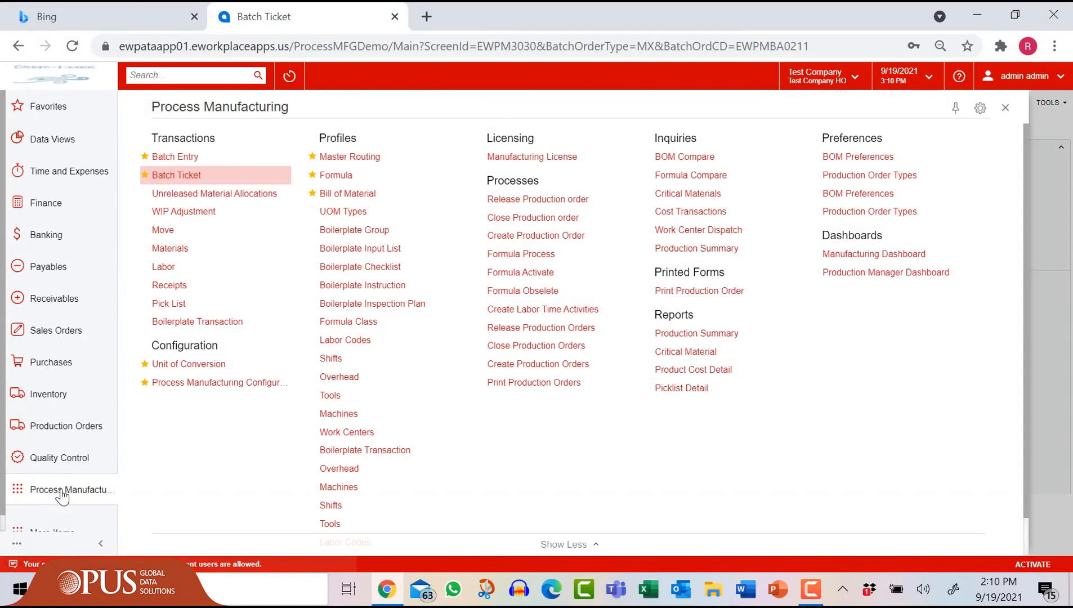
left_click(194, 323)
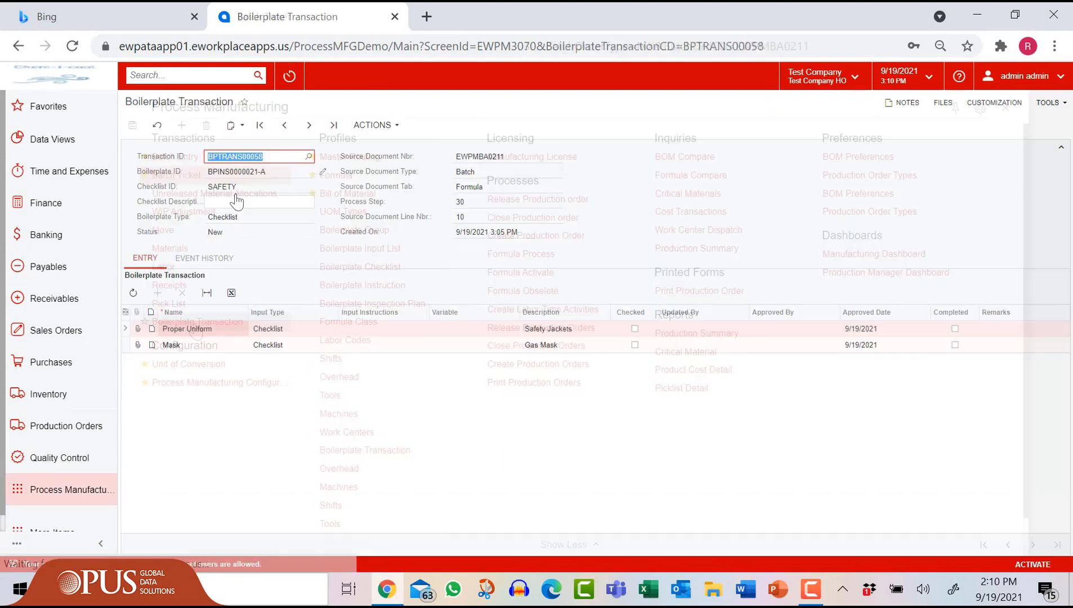
left_click(635, 328)
left_click(634, 344)
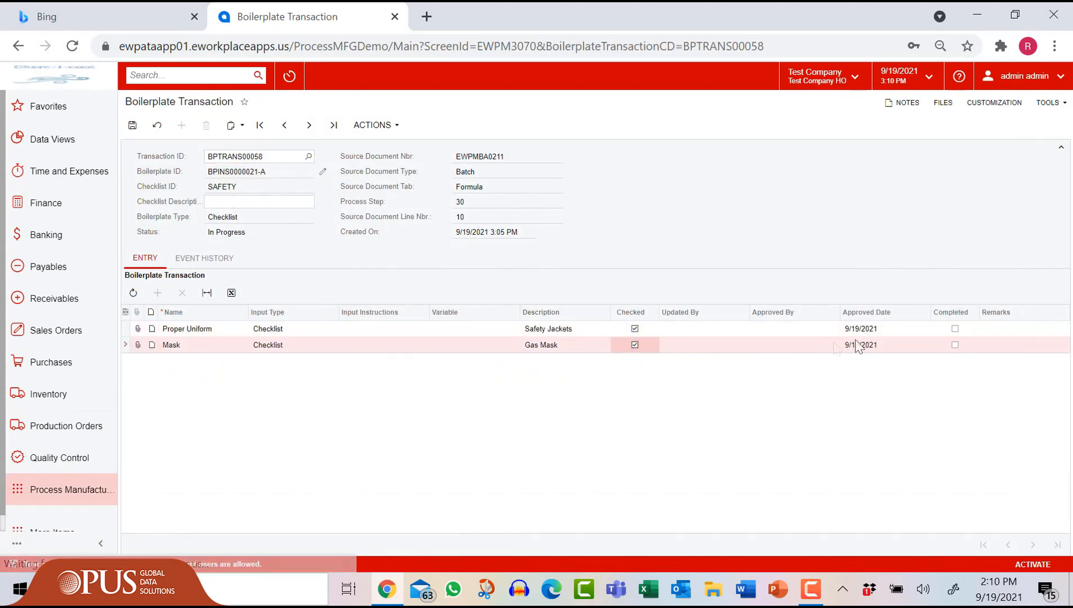
left_click(954, 328)
left_click(955, 344)
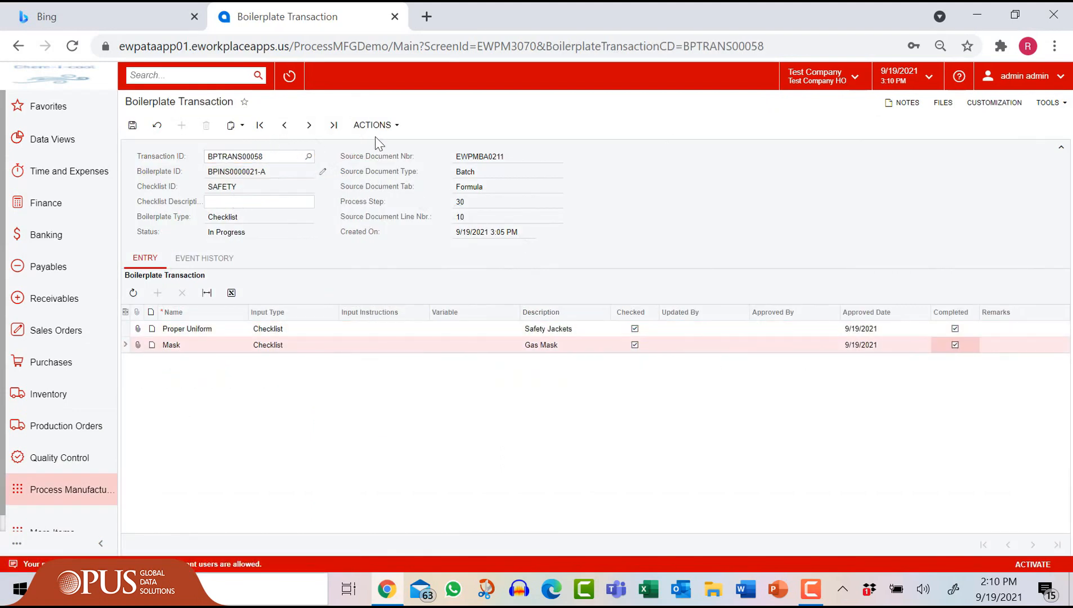
key("ctrl+s")
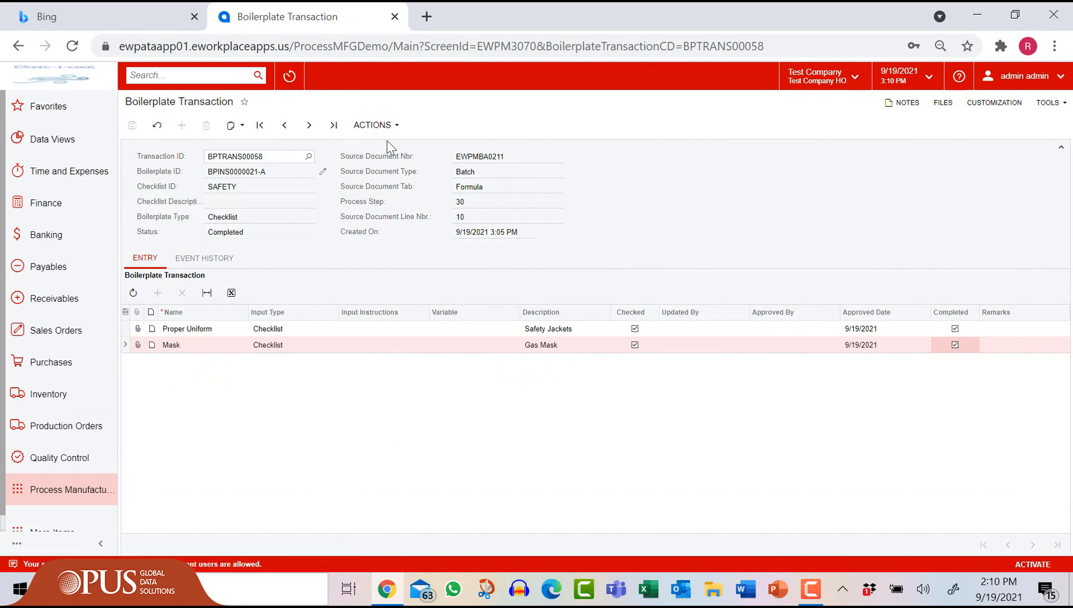
left_click(59, 490)
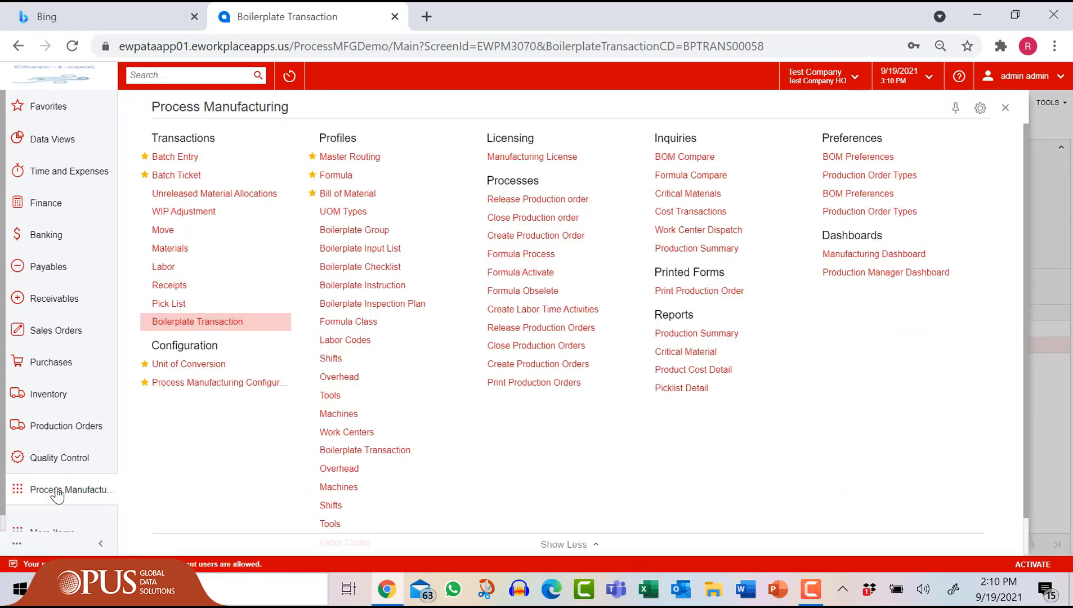
Step: Open batch ticket EWPMBA0211 and start a new batch move
left_click(202, 176)
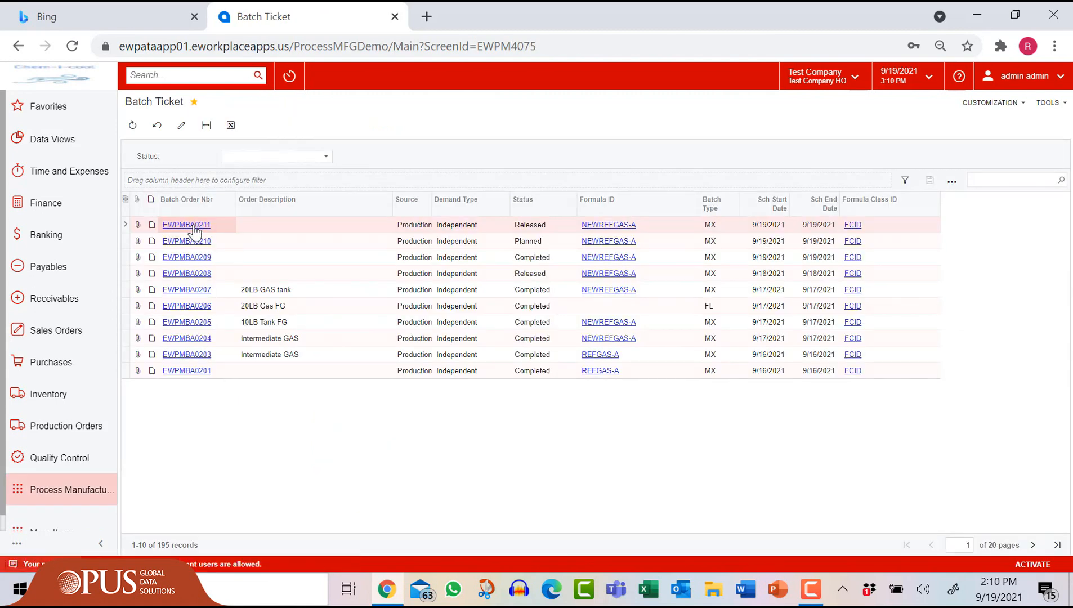
left_click(196, 226)
left_click(445, 125)
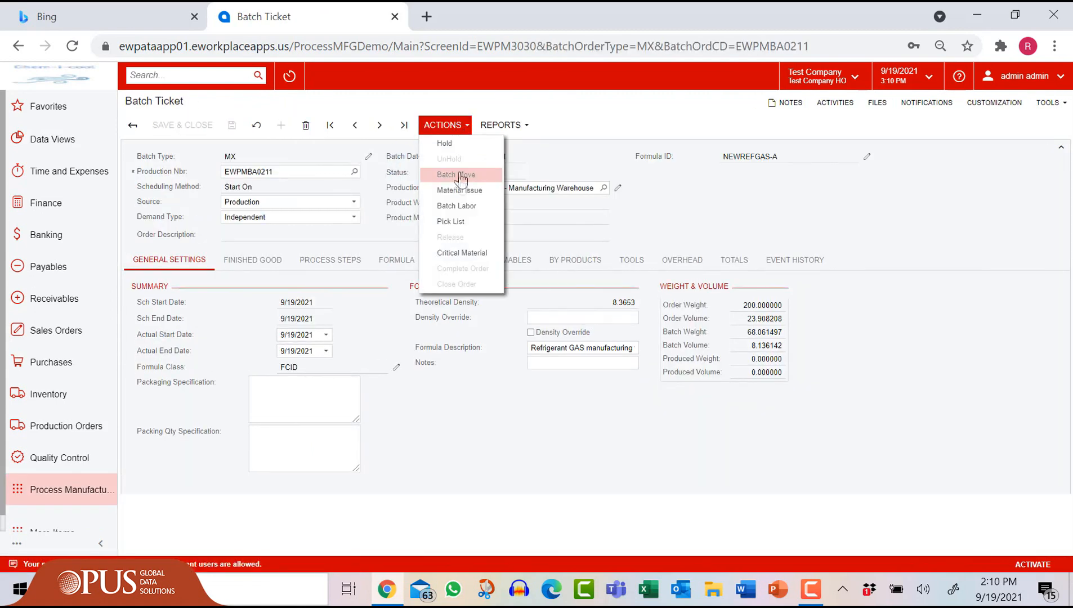
left_click(456, 174)
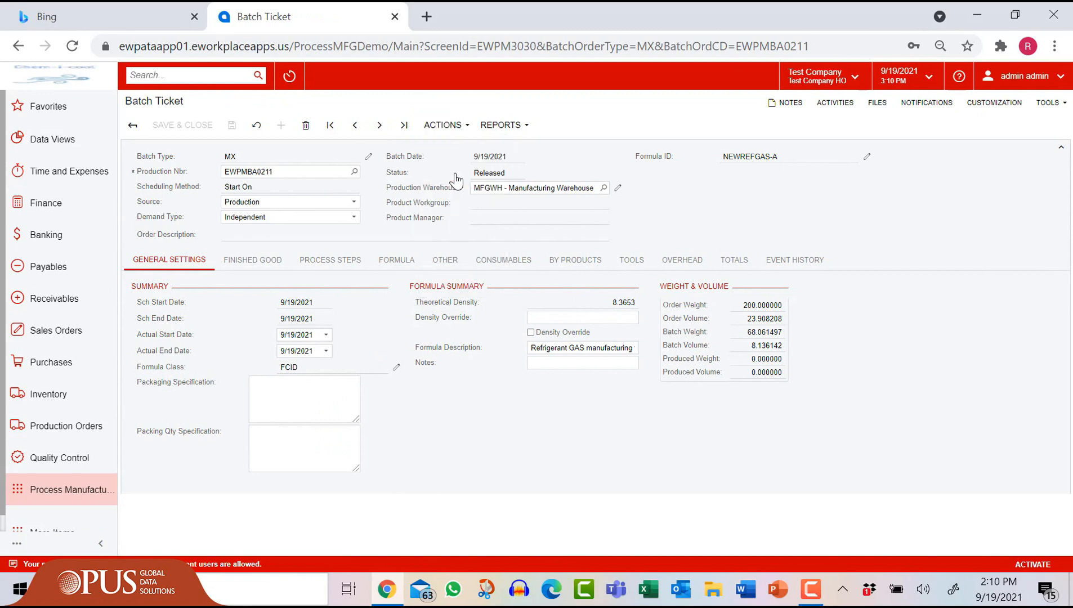
Step: Take the move off hold, set process step 40 Cure, and release it
left_click(91, 149)
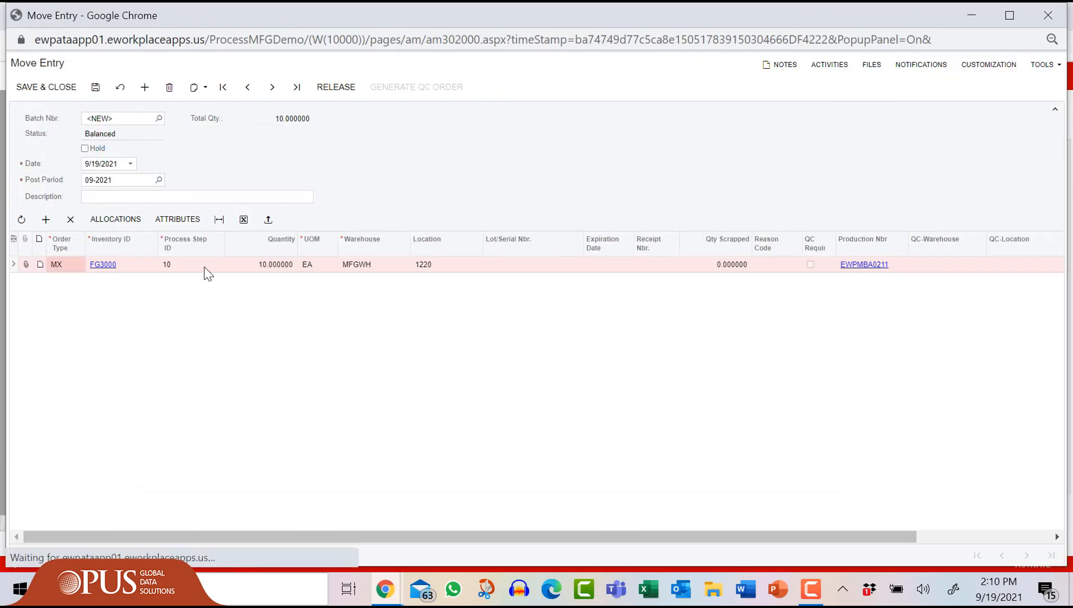
left_click(206, 265)
left_click(230, 265)
left_click(252, 406)
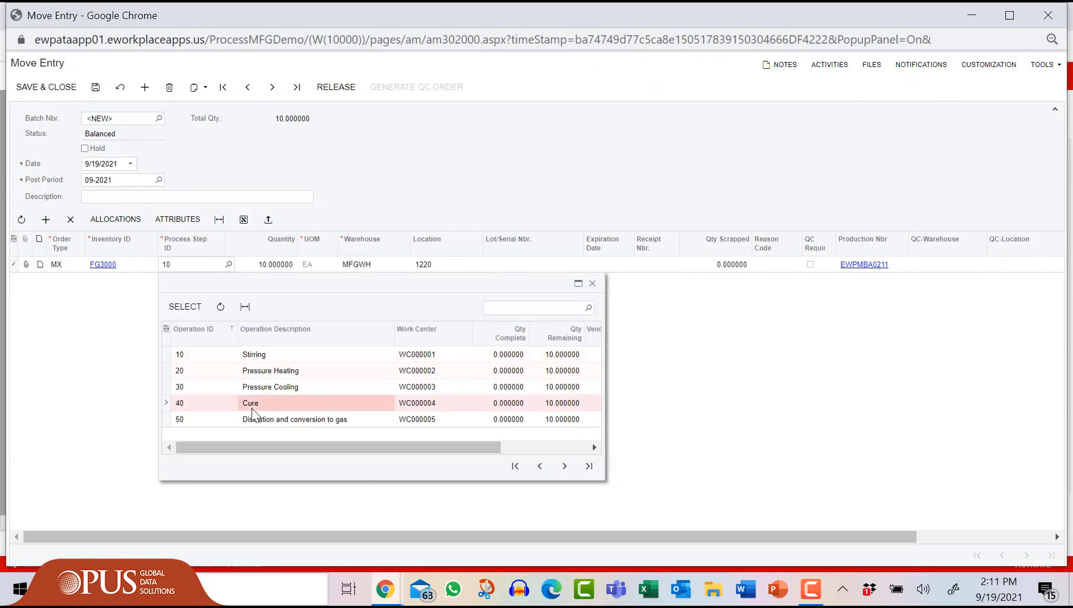
left_click(182, 306)
left_click(320, 87)
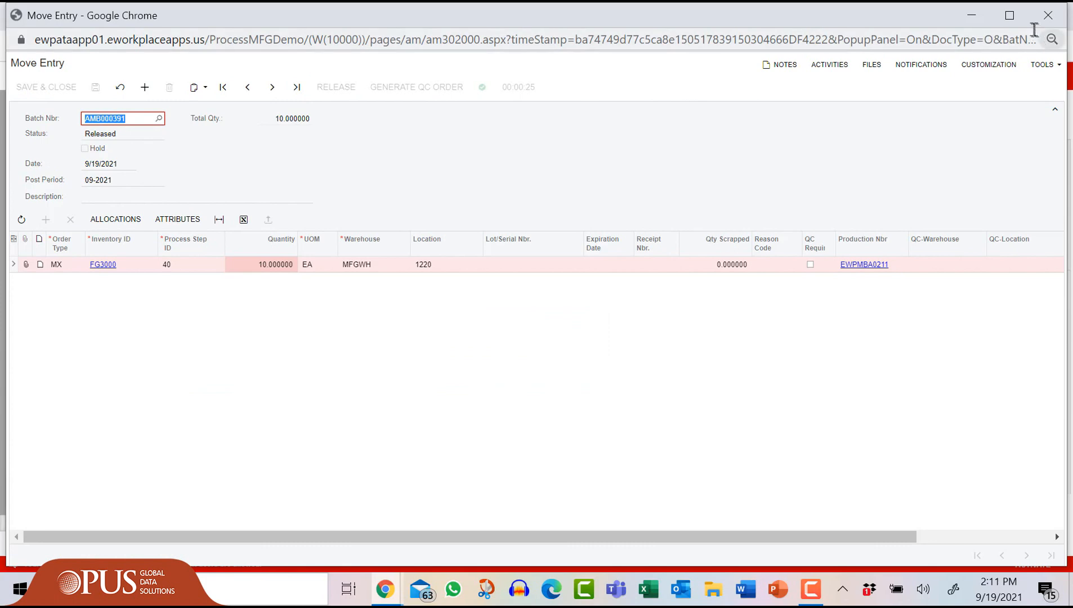
left_click(1047, 15)
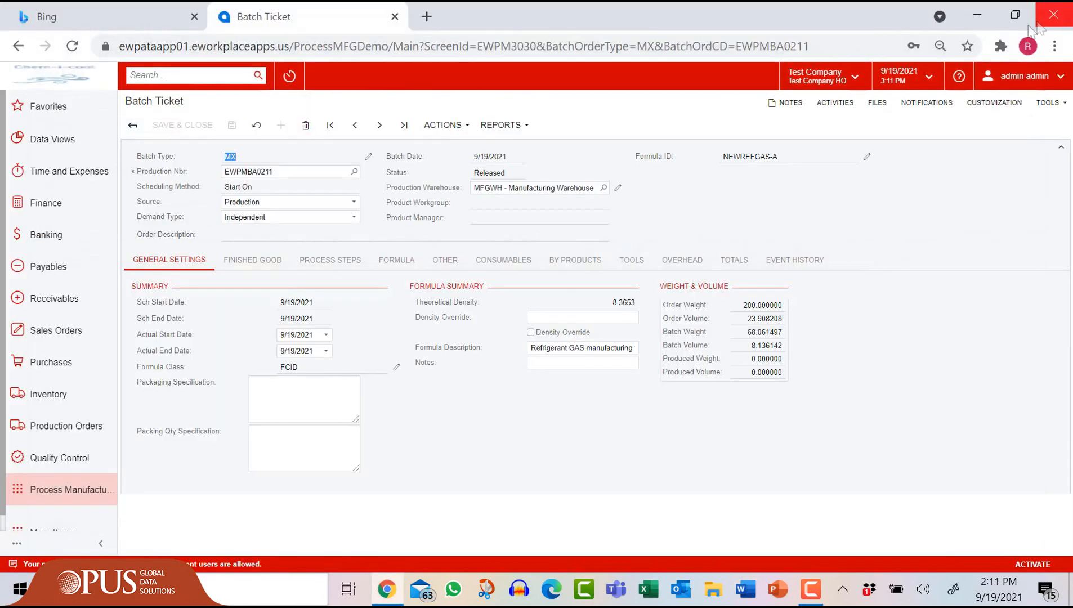
Step: Create a batch move off hold to step 60 Tank Filling and release it
left_click(461, 125)
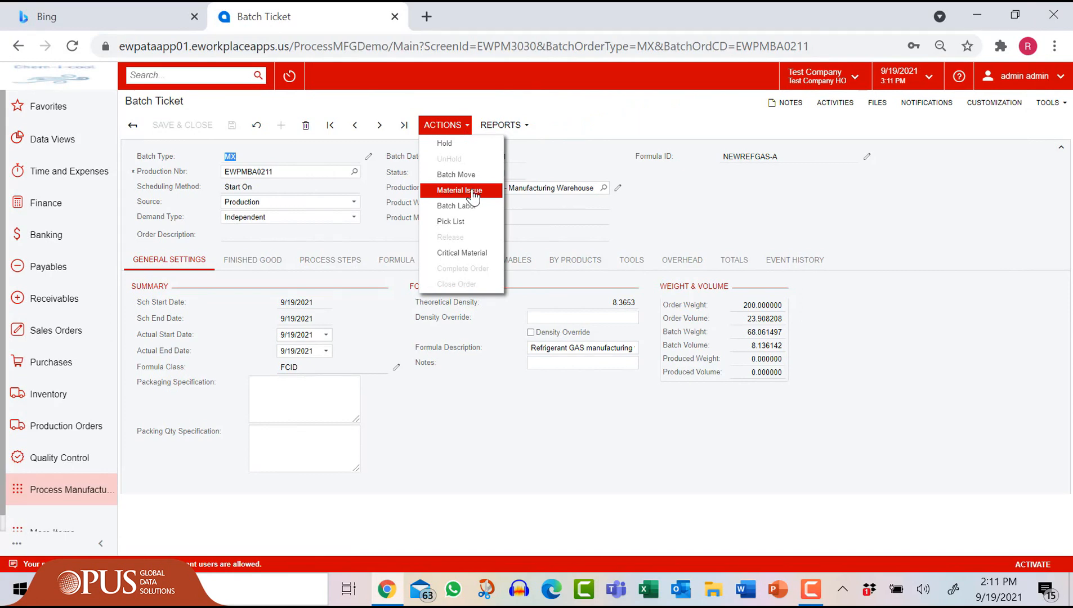
left_click(475, 175)
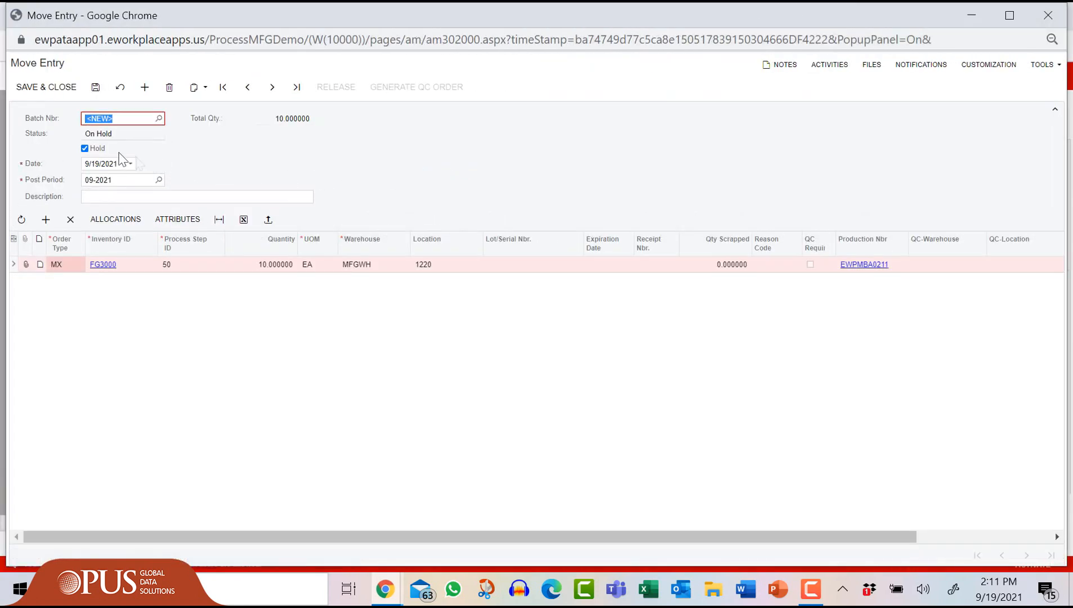
left_click(84, 148)
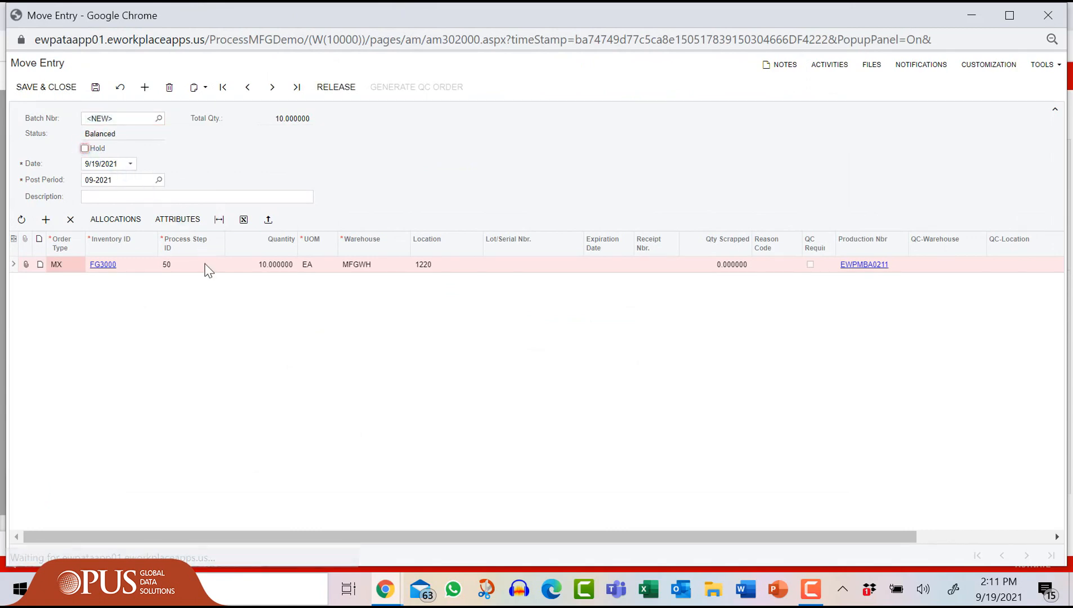
left_click(210, 264)
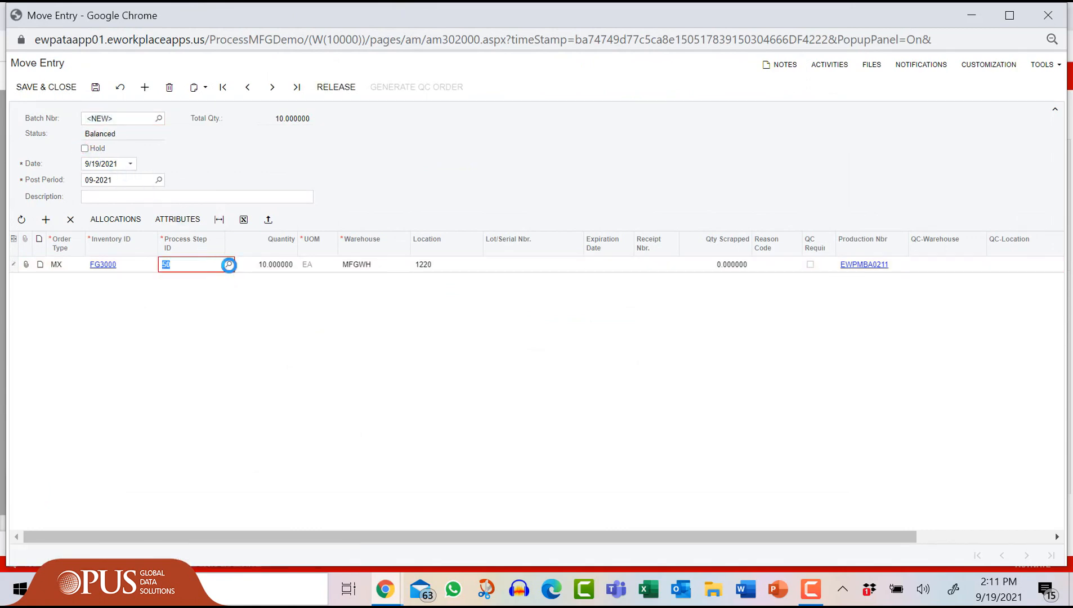
left_click(228, 265)
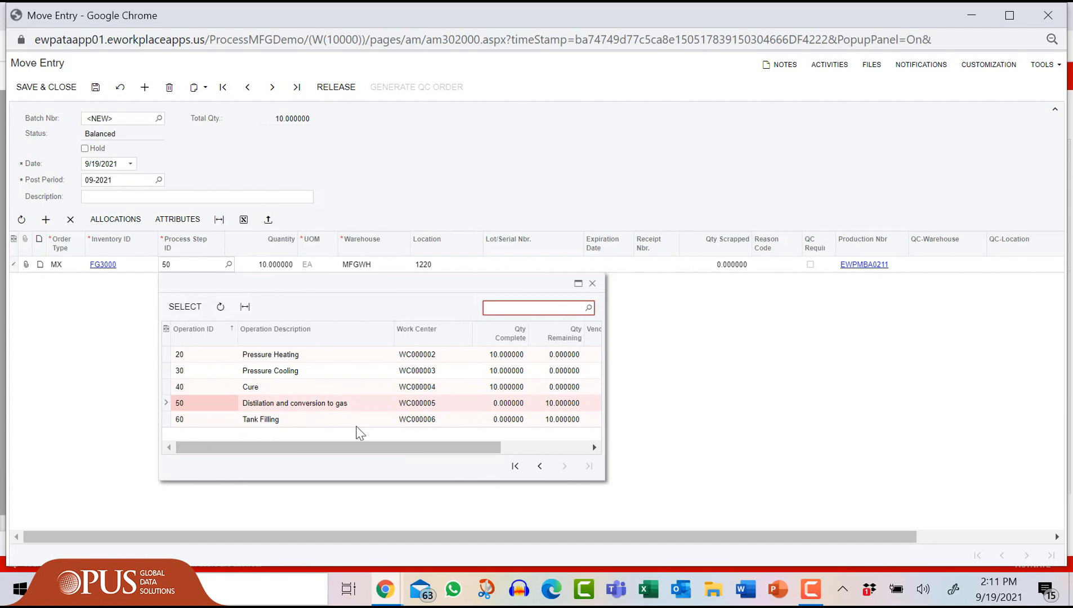
left_click(281, 421)
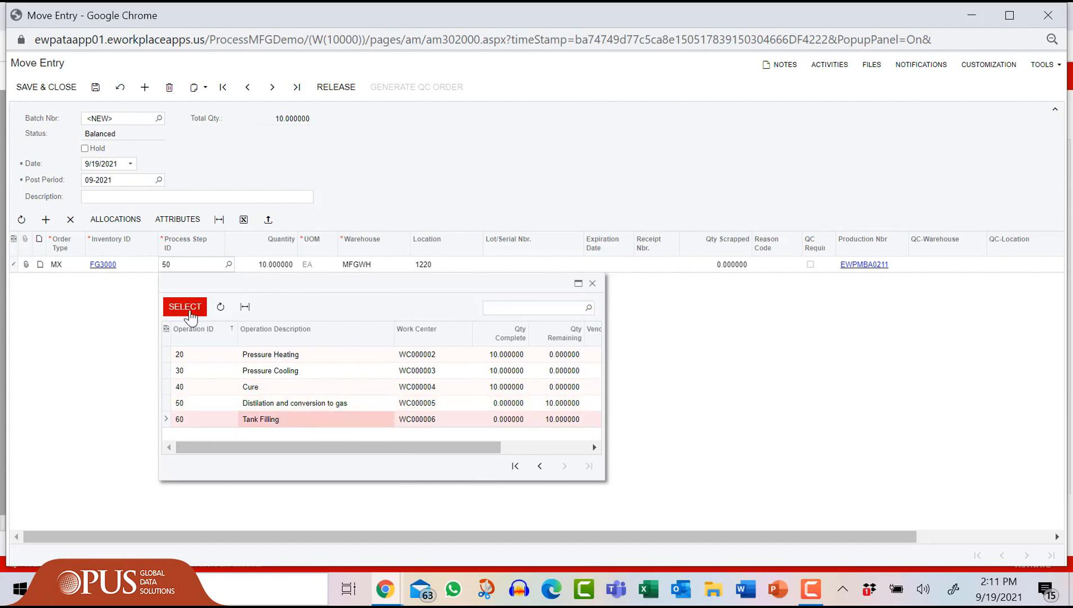
left_click(185, 307)
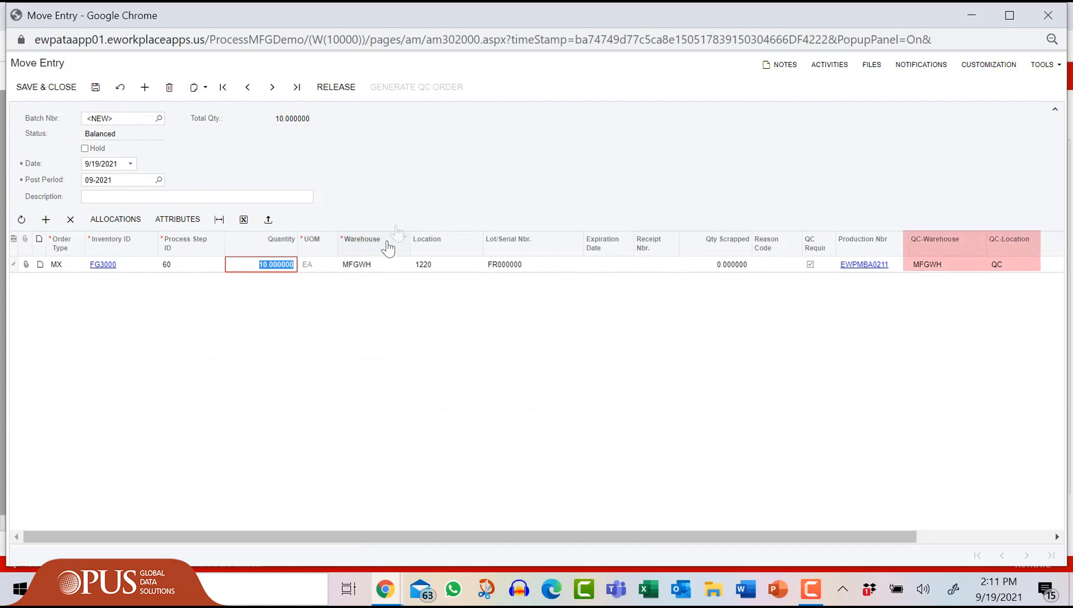
left_click(338, 88)
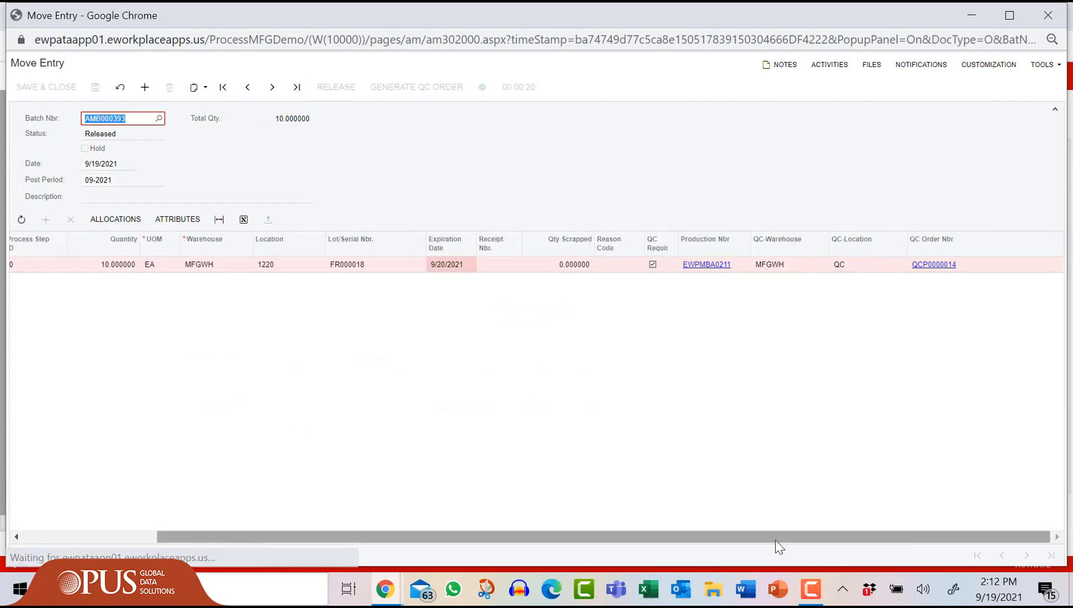
Step: Open QC order QCP0000014, pass the first test, and record 110.00 for the second test
left_click(921, 264)
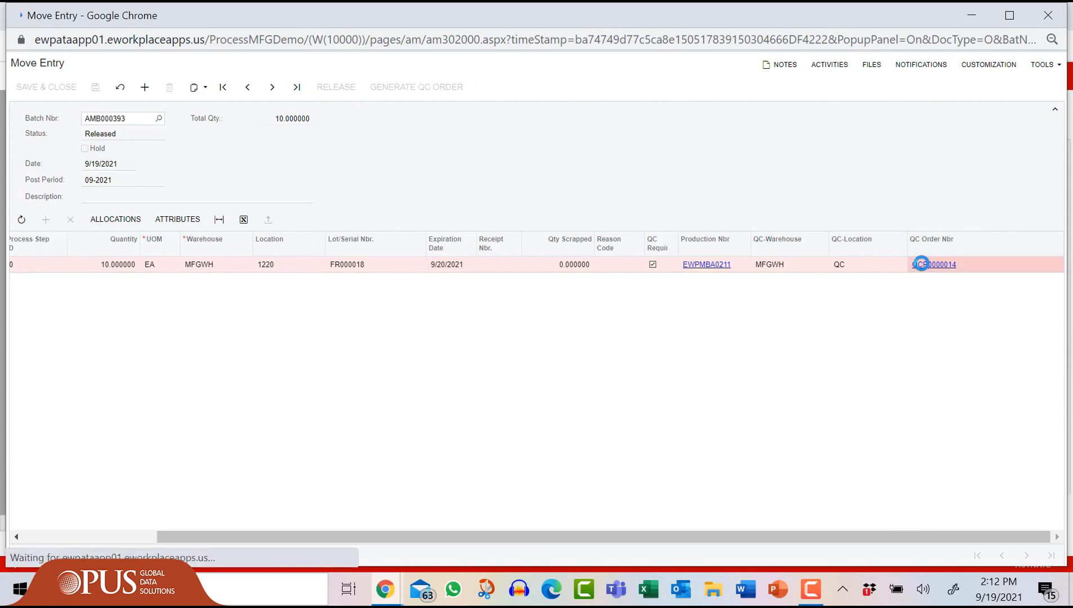
left_click_drag(411, 543, 819, 554)
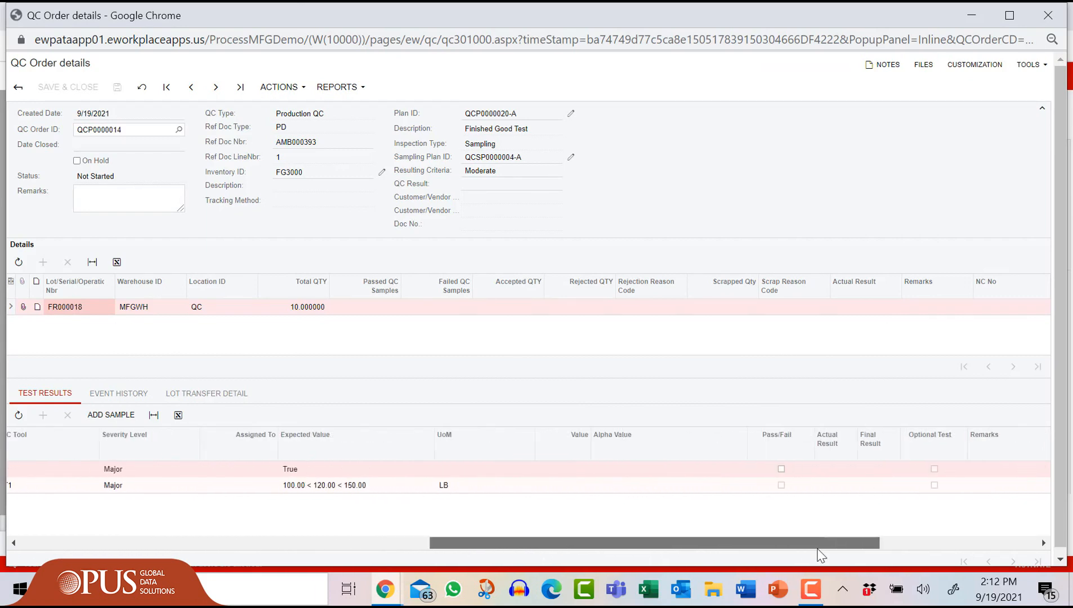
left_click(781, 469)
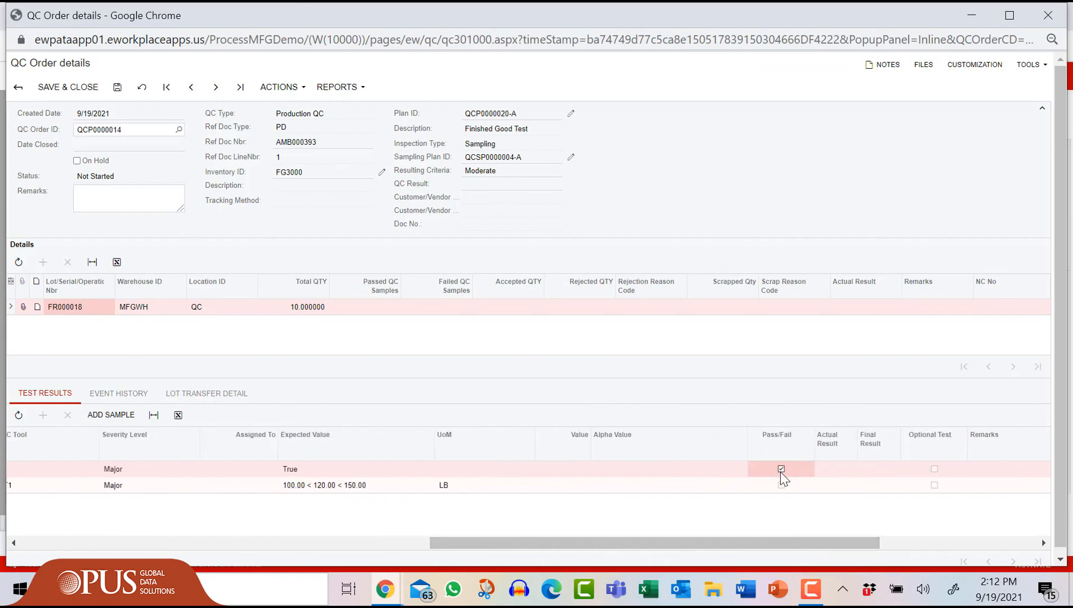
left_click(512, 487)
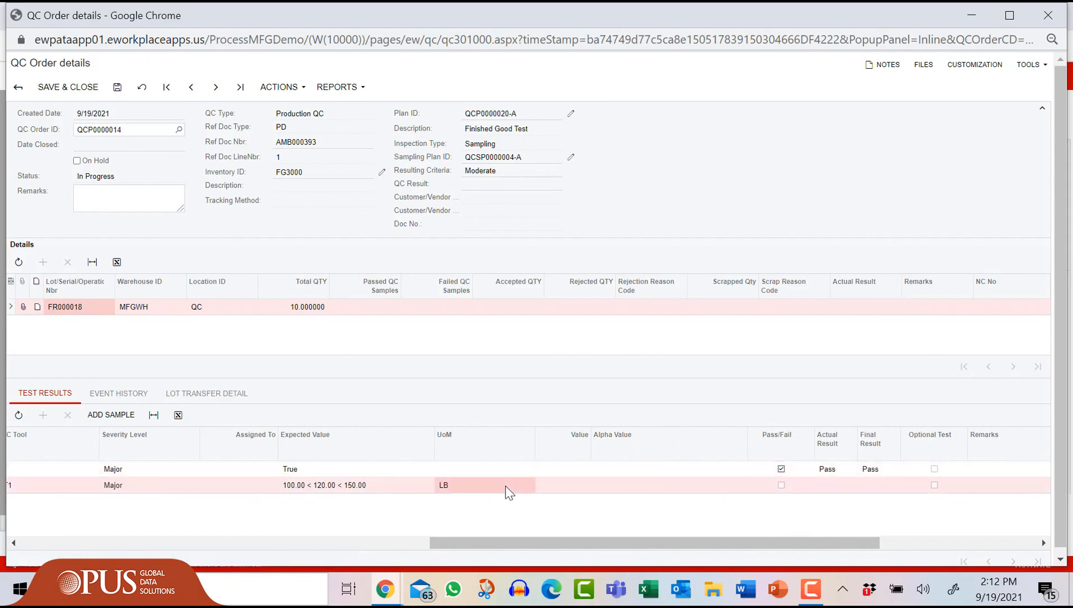
left_click(580, 487)
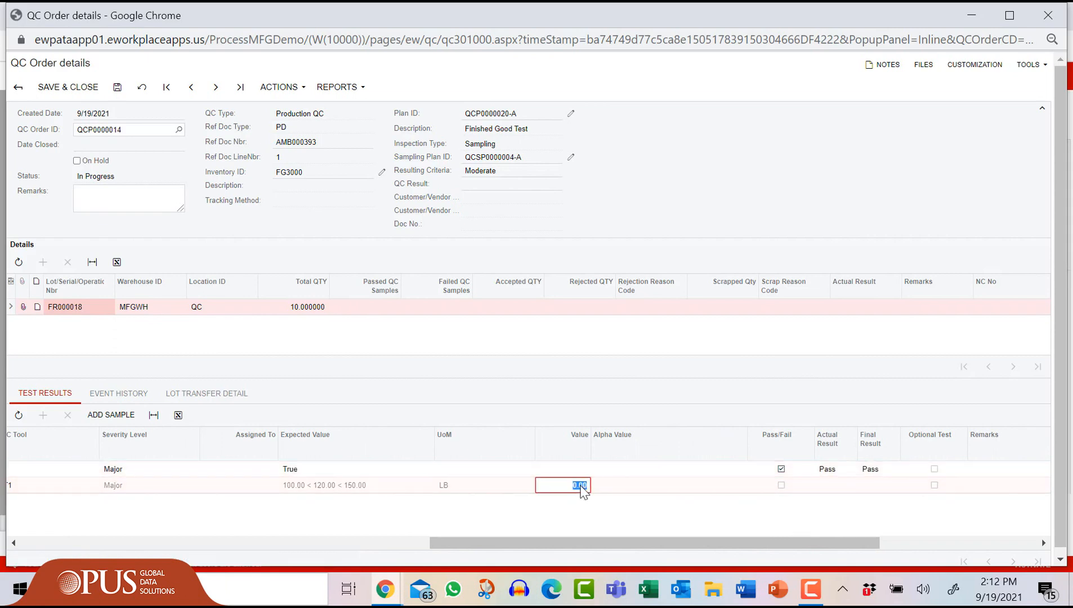
type("1")
key("Tab")
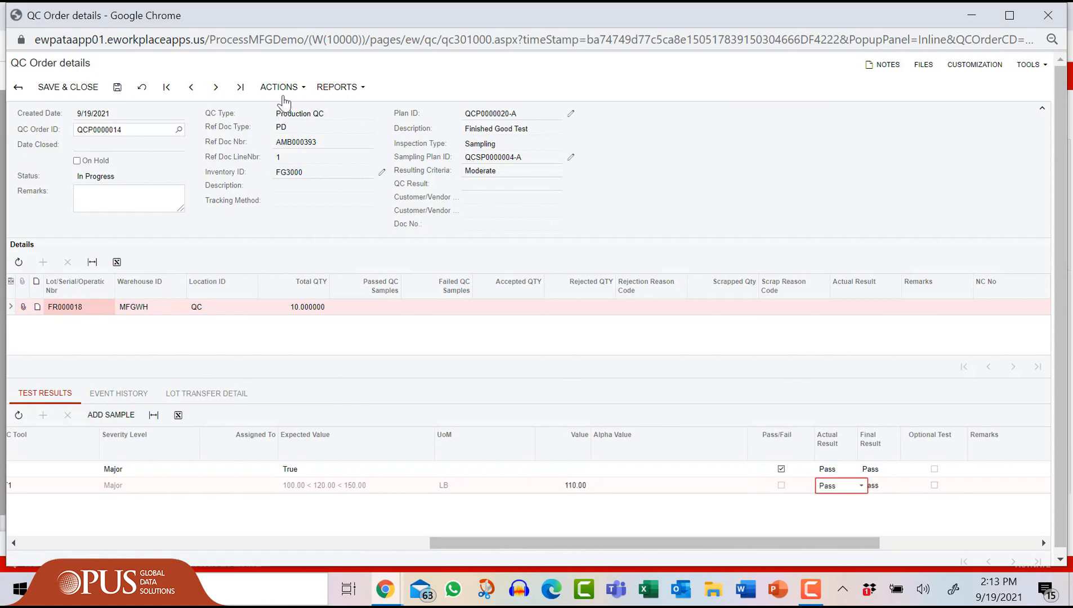
Step: Mark QC order QCP0000014 as Completed
left_click(281, 88)
left_click(282, 106)
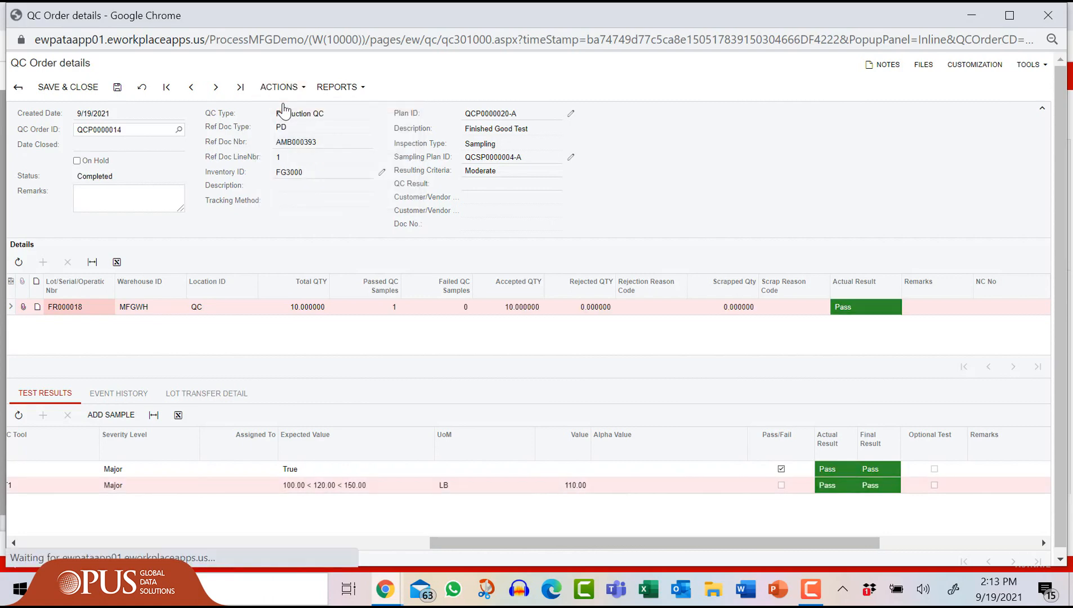
left_click(281, 87)
left_click(299, 108)
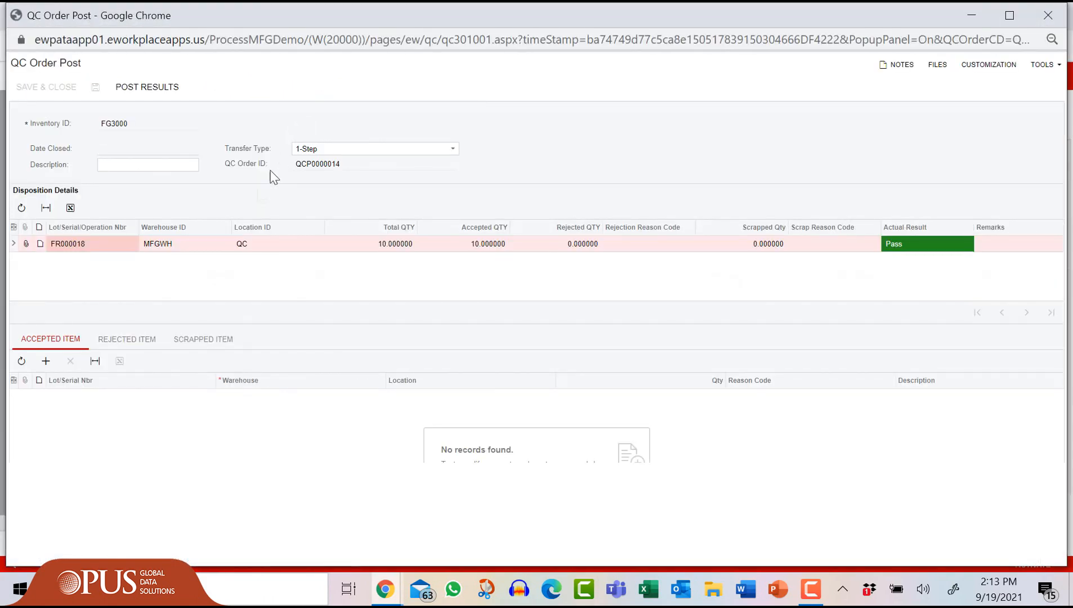
Step: Add an accepted item of 10 units for lot FR000018, save, post results, and close both windows
left_click(46, 361)
key("Tab")
key("Tab")
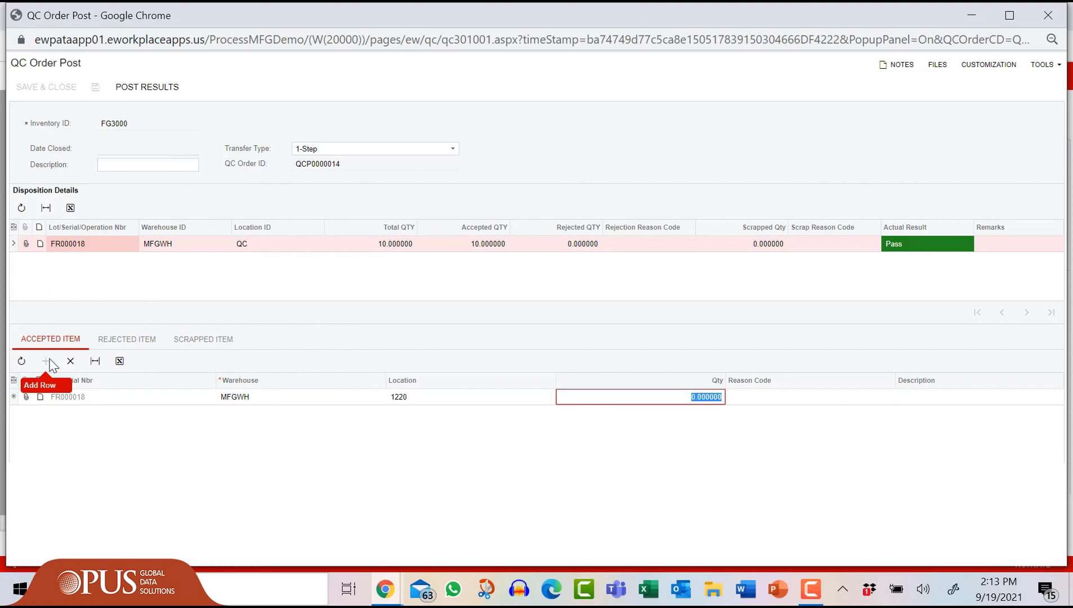
type("10")
key("Tab")
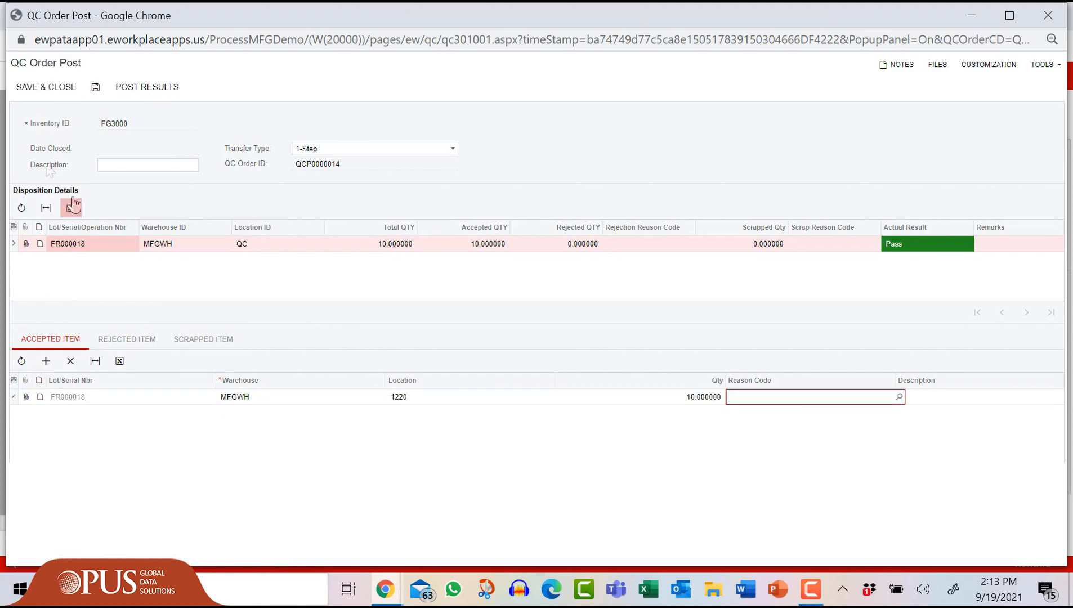
left_click(93, 90)
left_click(137, 89)
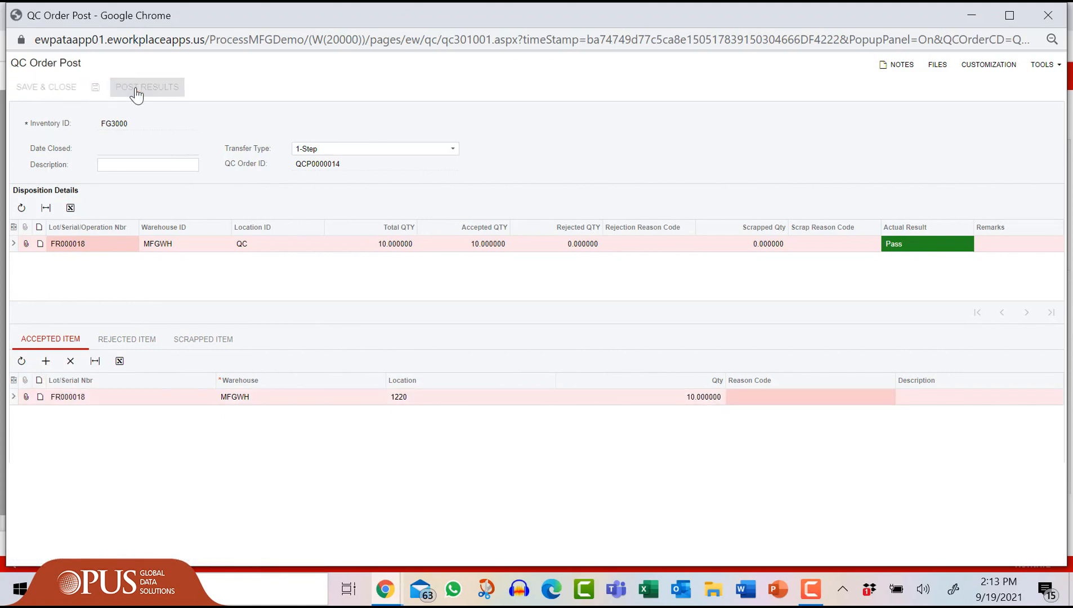
left_click(1055, 15)
left_click(1055, 17)
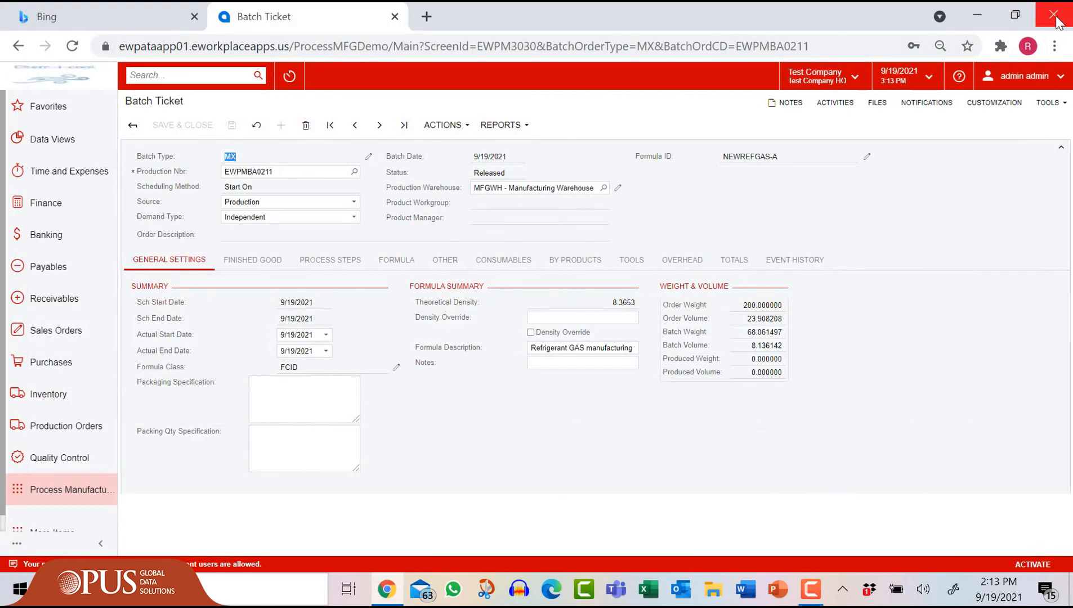
Step: Run the Certificate of Analysis report for QC order QCP0000014
left_click(66, 466)
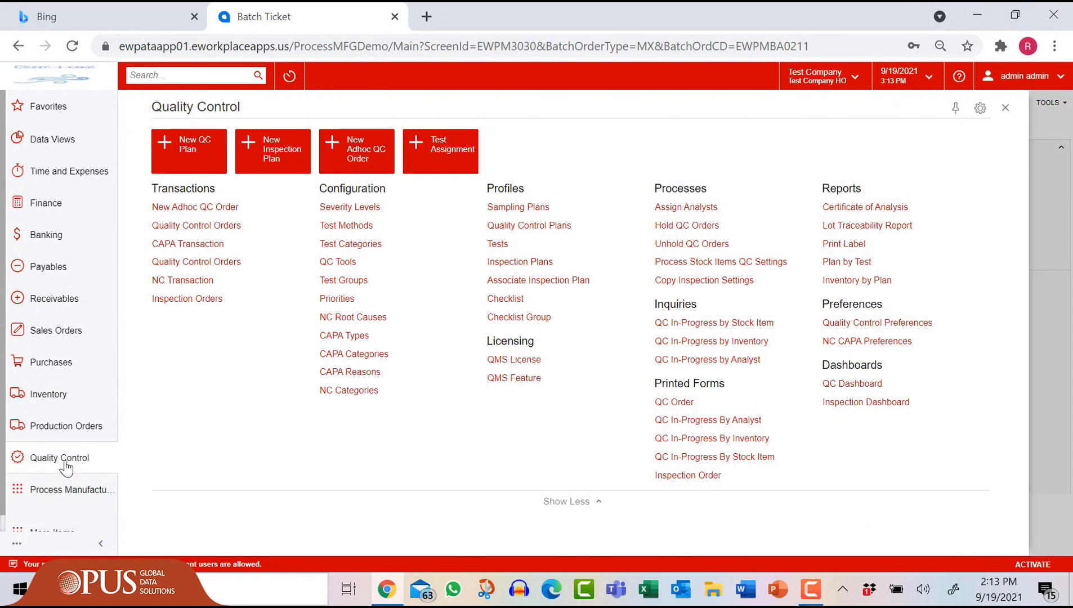
left_click(865, 208)
type("14")
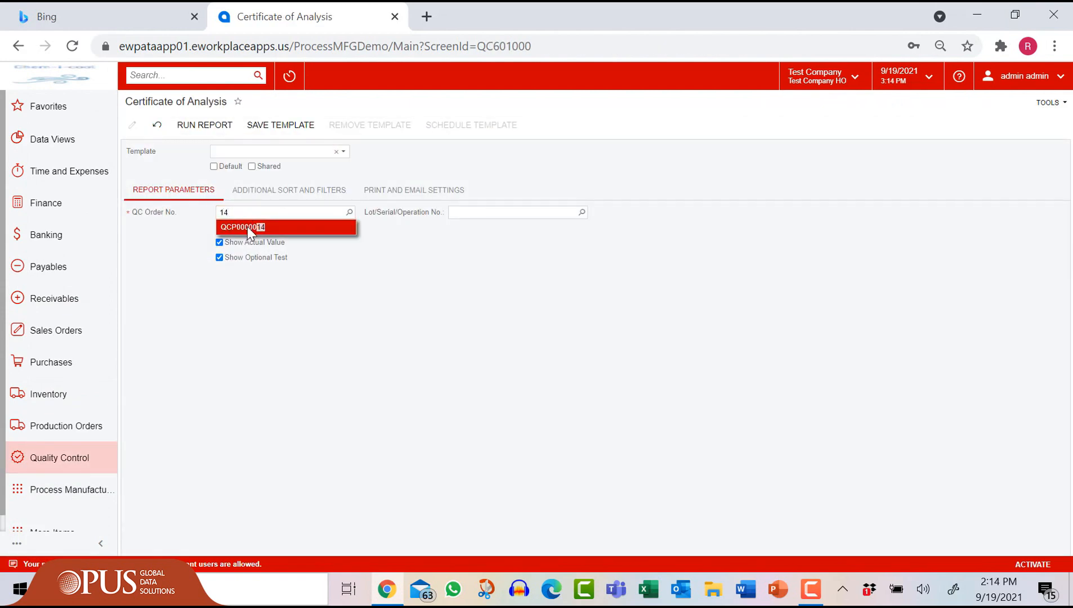
left_click(247, 227)
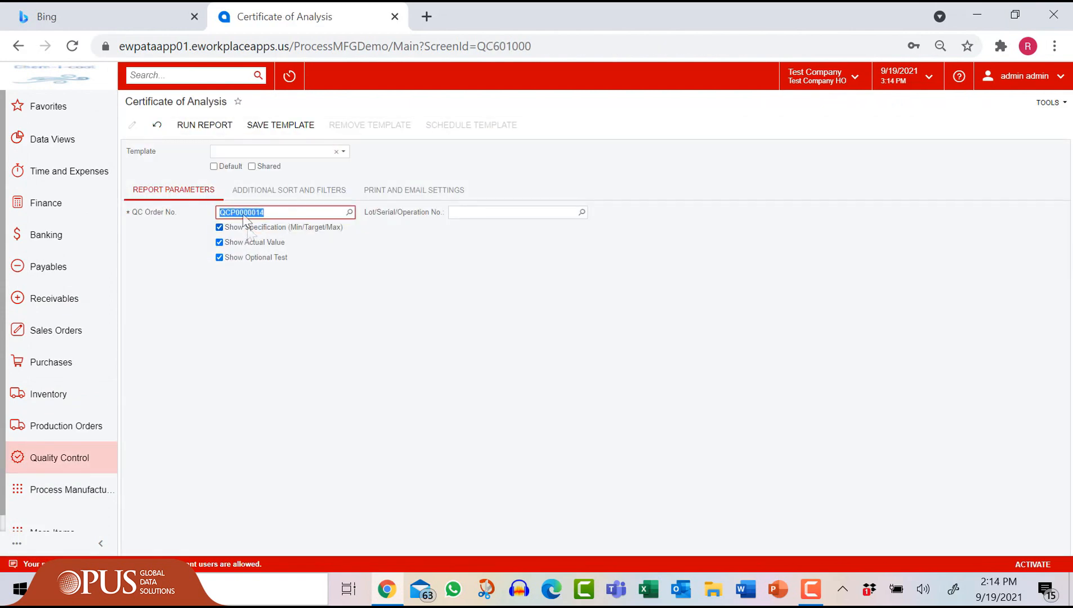
left_click(205, 125)
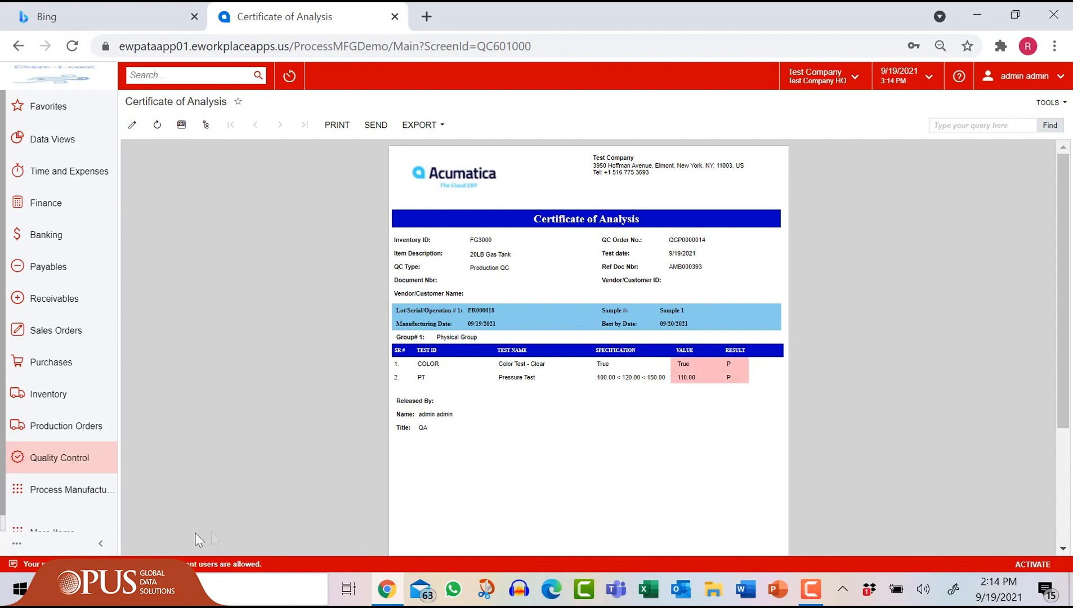
left_click(68, 461)
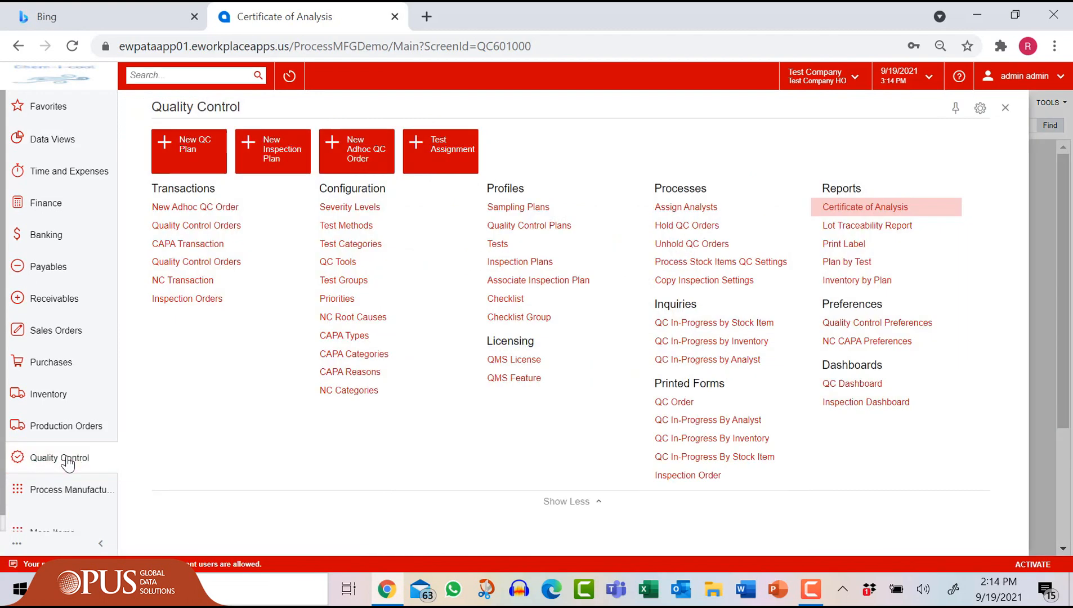
Step: Run the Lot Traceability report for item RM001, lot FR000006, and scroll through the results
left_click(903, 228)
type("RM001")
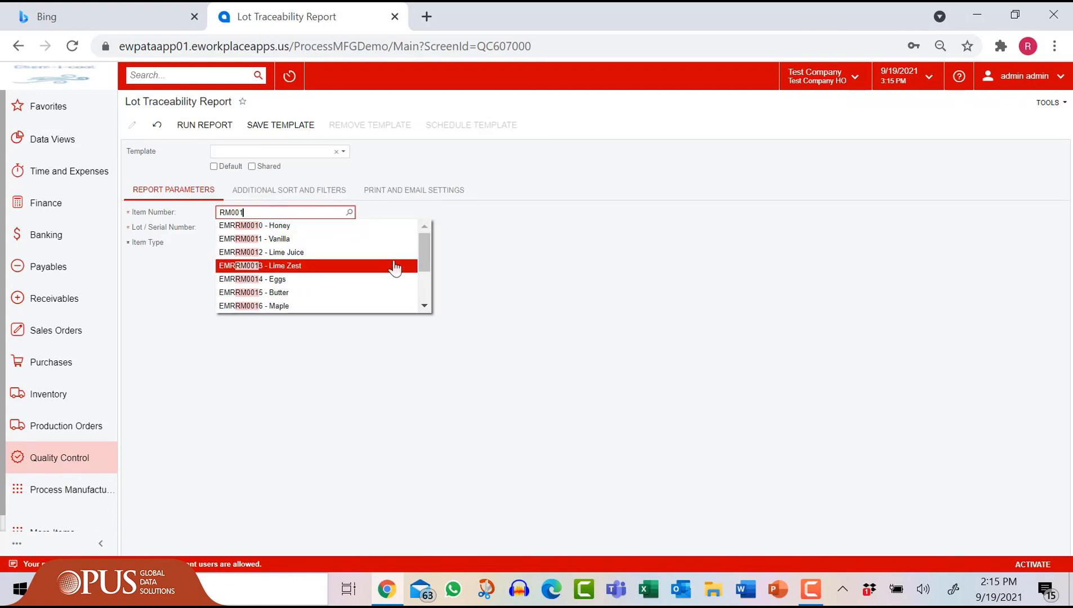
scroll(390, 267, "down", 3)
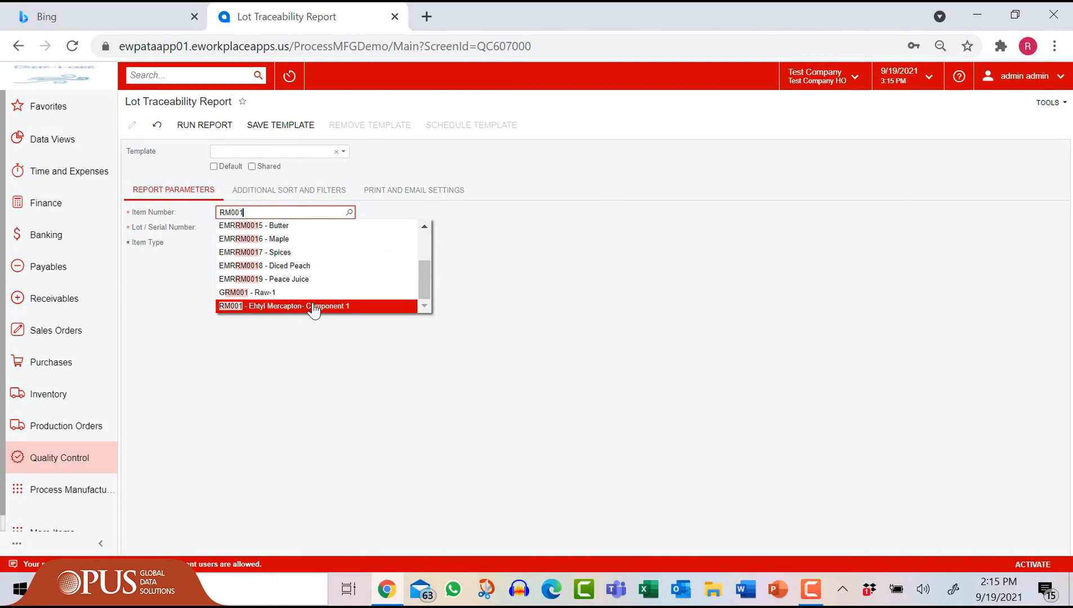
left_click(311, 306)
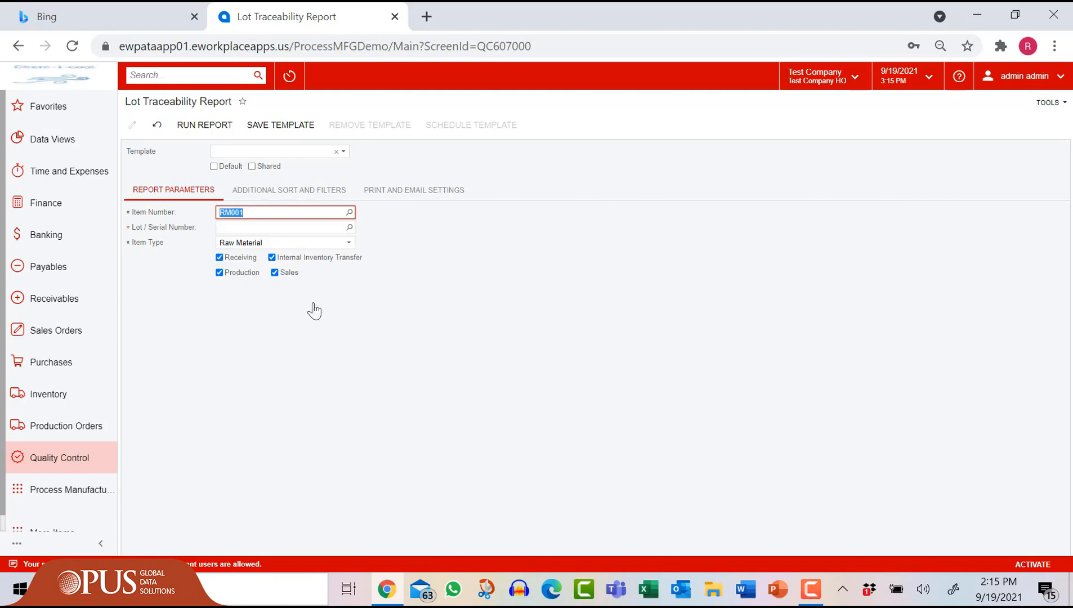
left_click(350, 228)
left_click(264, 340)
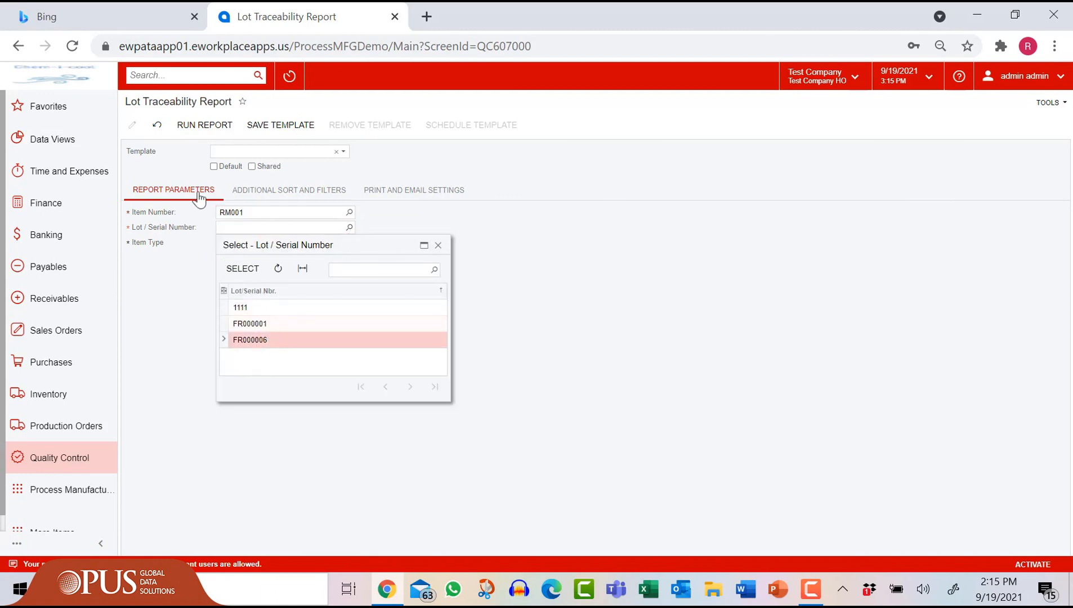
left_click(243, 270)
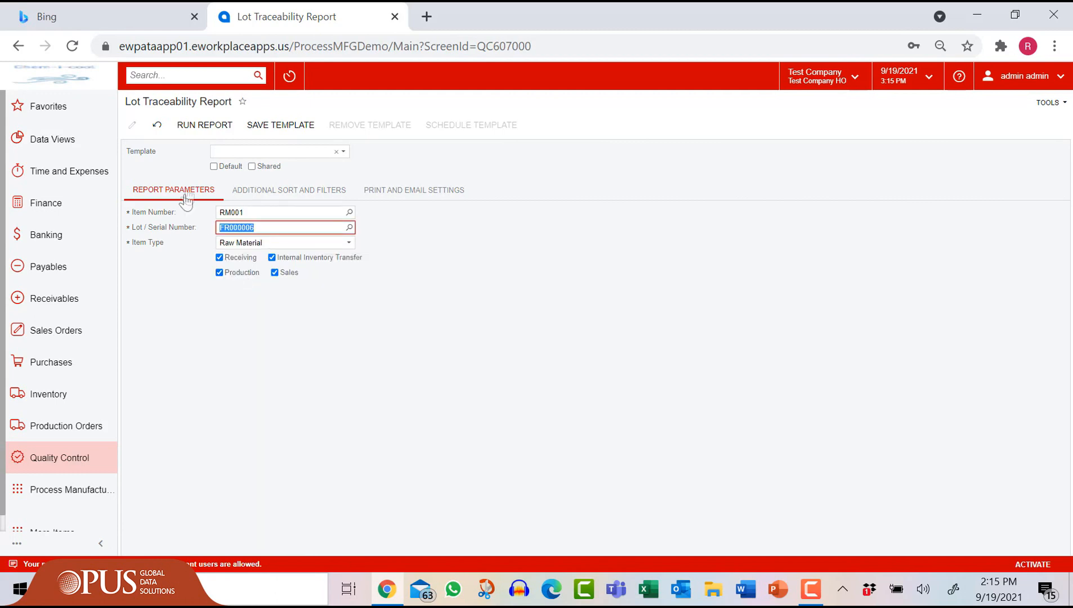
left_click(199, 126)
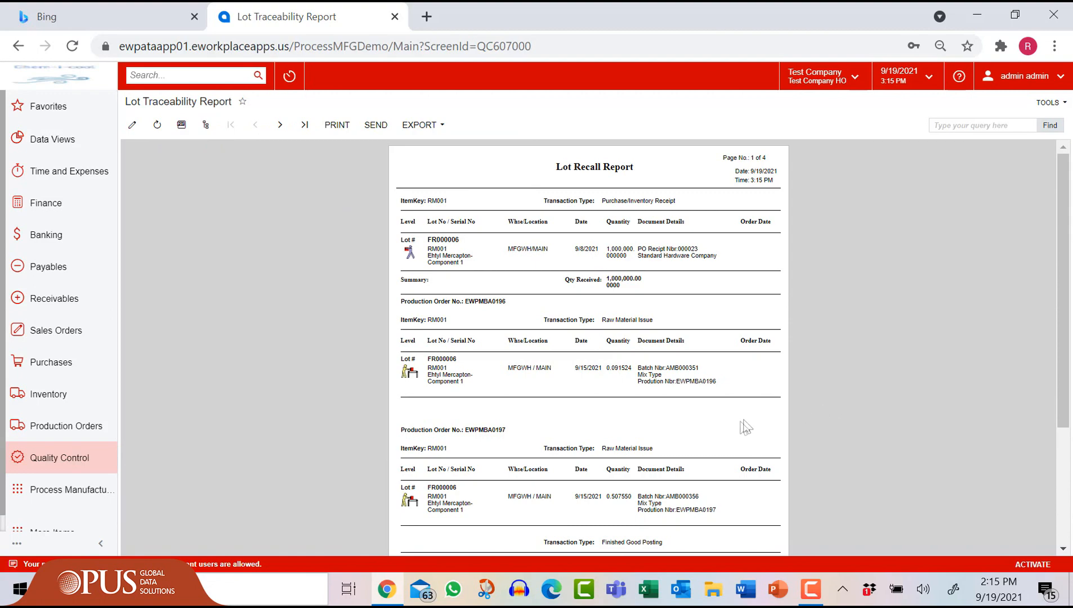
scroll(687, 419, "down", 3)
scroll(687, 419, "down", 1)
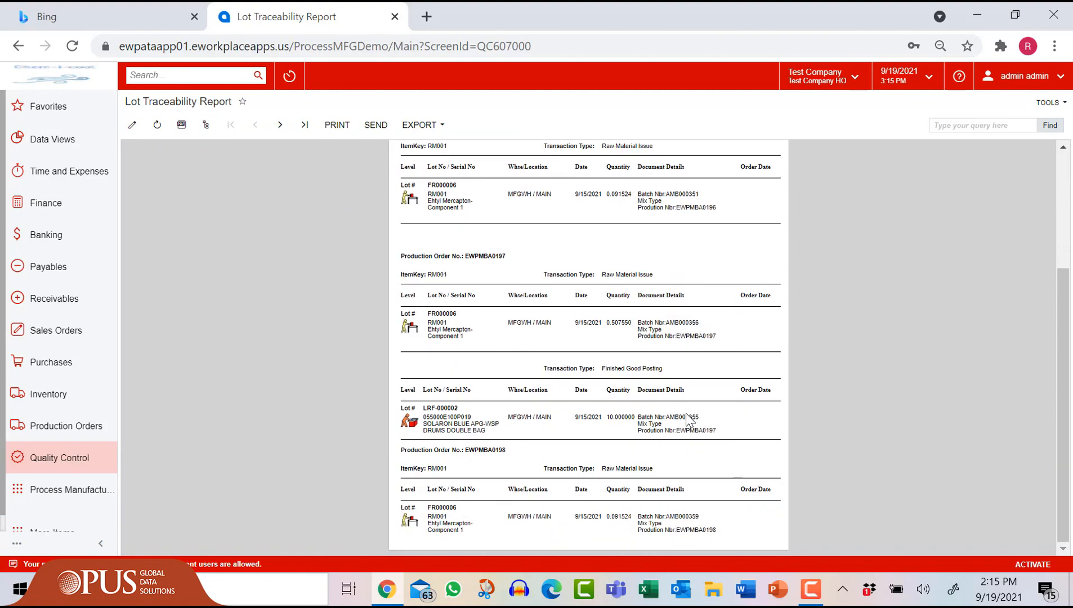